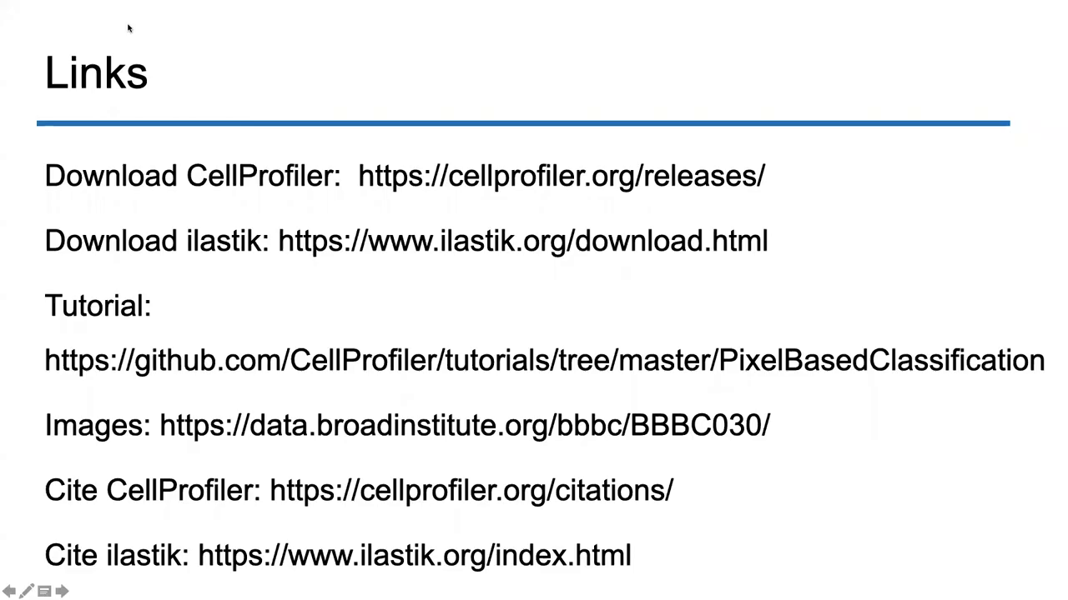
# Step: End the slide show to return to PowerPoint's editing view on the Links slide
pyautogui.press('Escape')
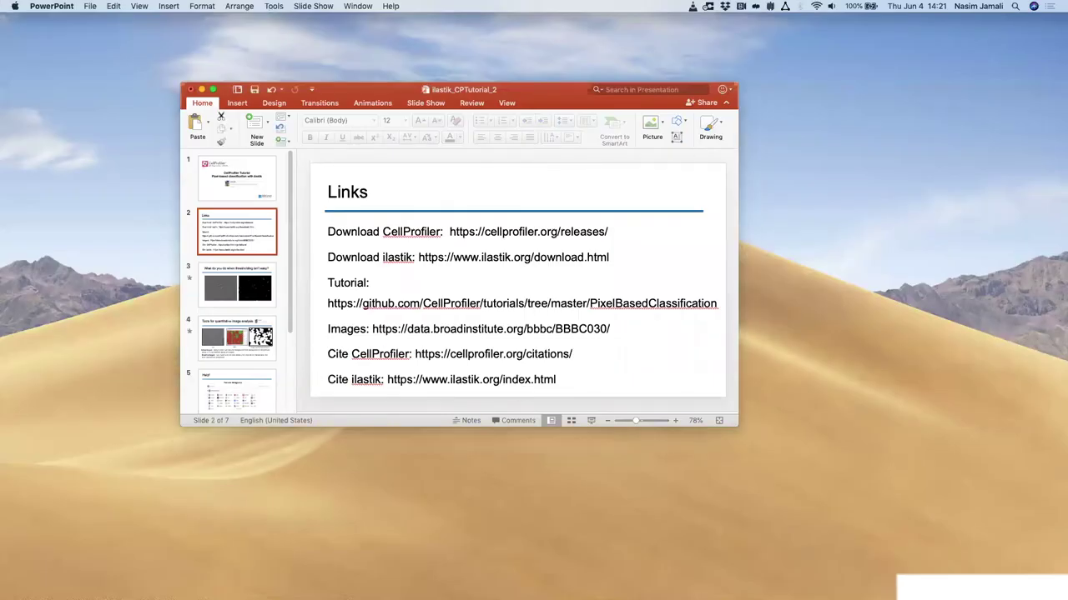
# Step: In Chrome, show the CellProfiler releases, ilastik download and GitHub PixelBasedClassification tutorial pages
pyautogui.press('super+Tab')
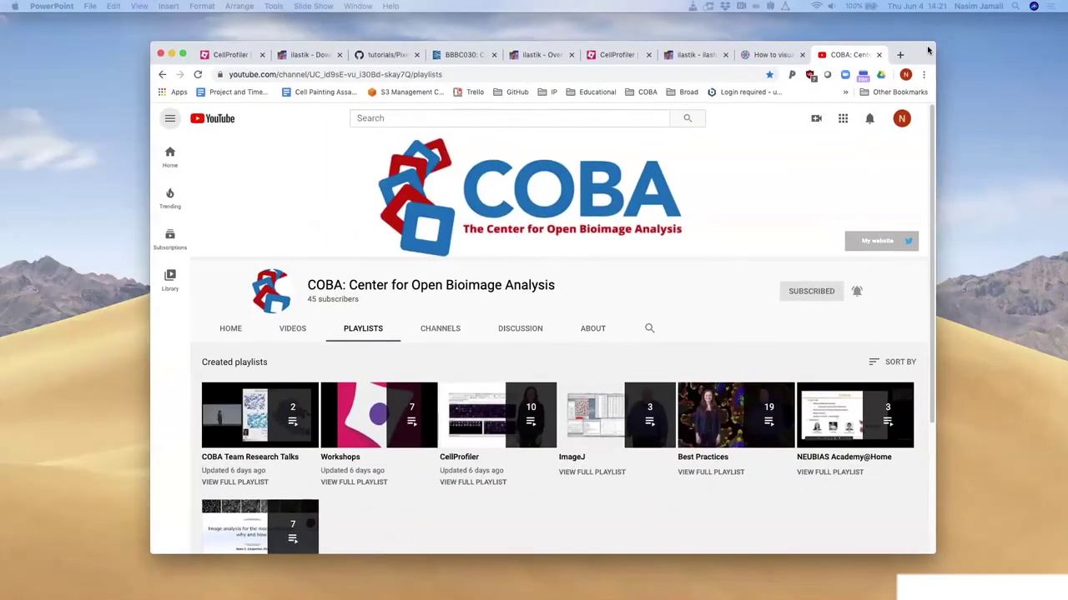
pyautogui.click(231, 55)
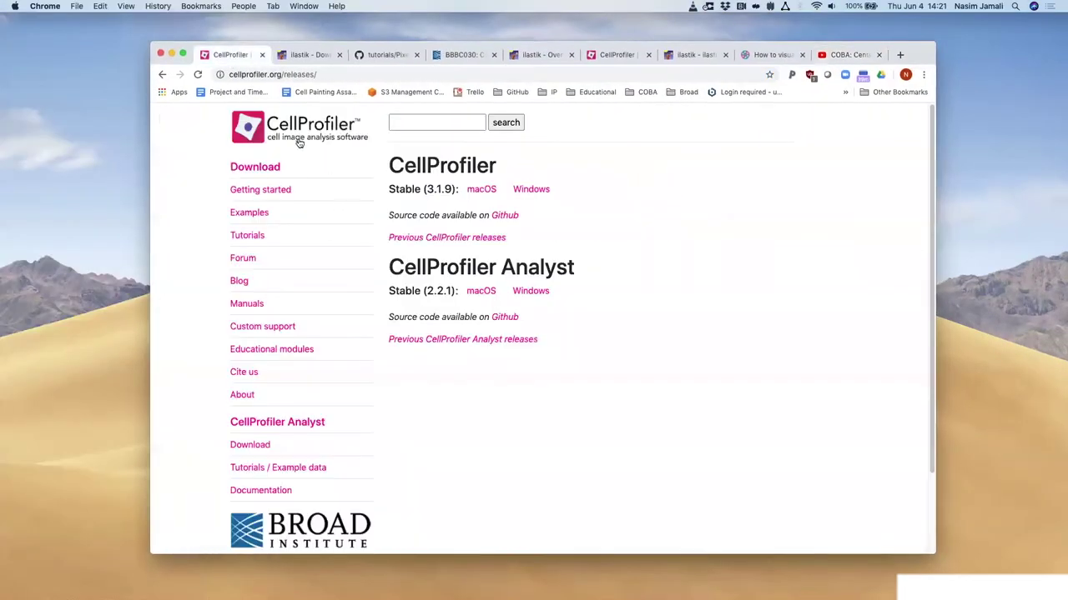
pyautogui.click(309, 55)
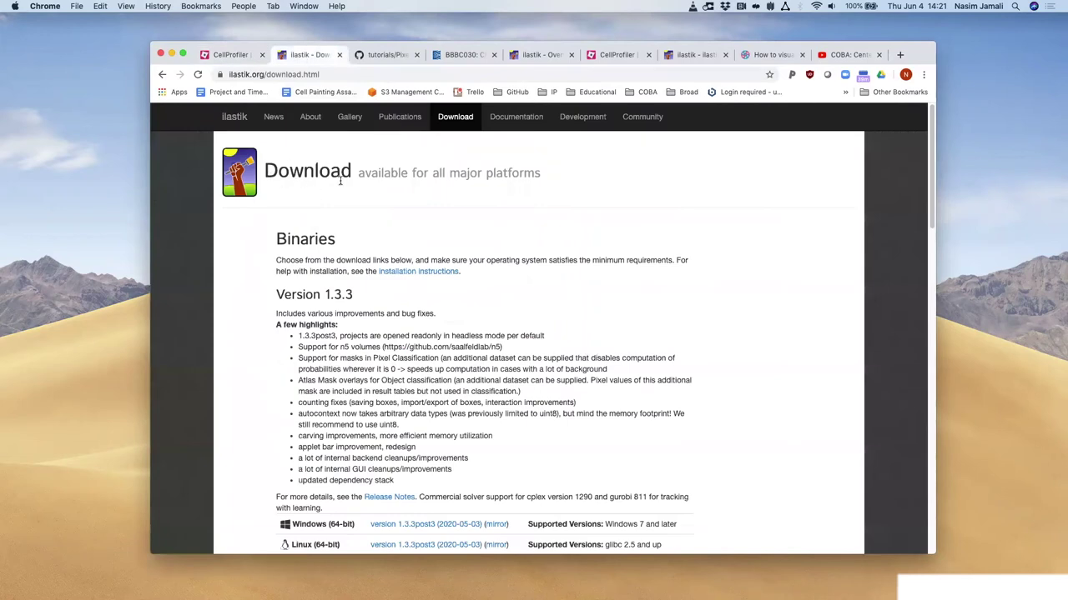
pyautogui.click(375, 55)
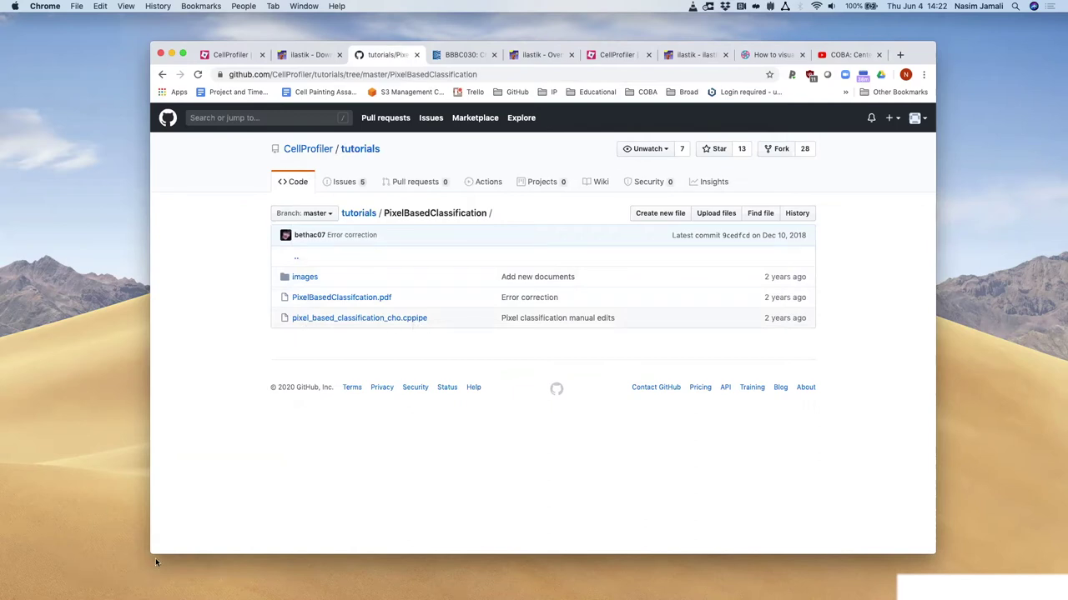
# Step: Widen the browser window leftward and display the BBBC030 Chinese Hamster Ovary Cells page
pyautogui.moveTo(151, 551); pyautogui.dragTo(70, 575)
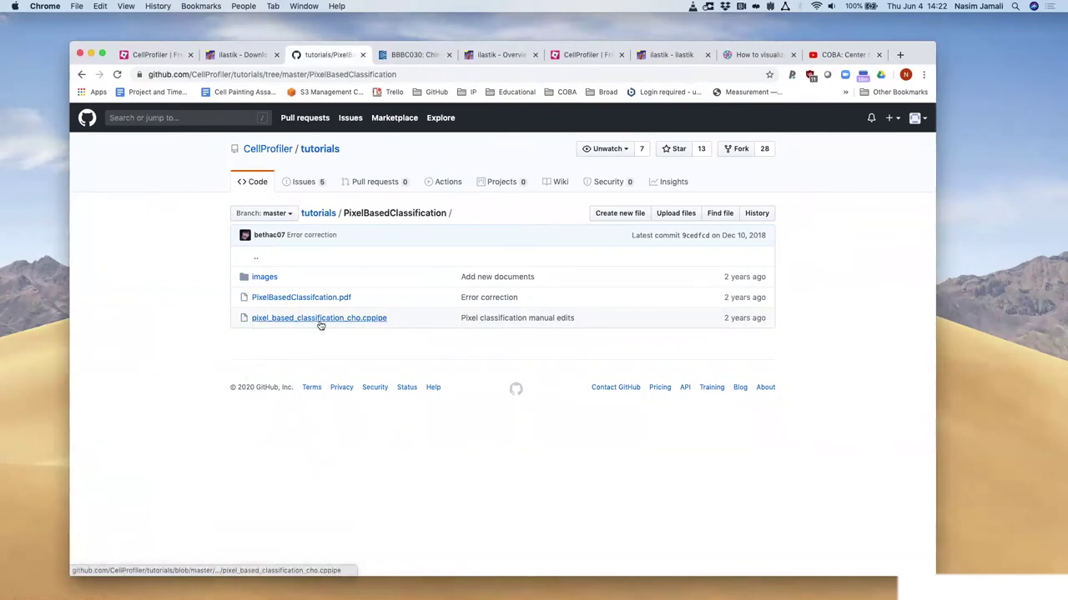
pyautogui.click(410, 56)
pyautogui.click(344, 57)
pyautogui.click(411, 56)
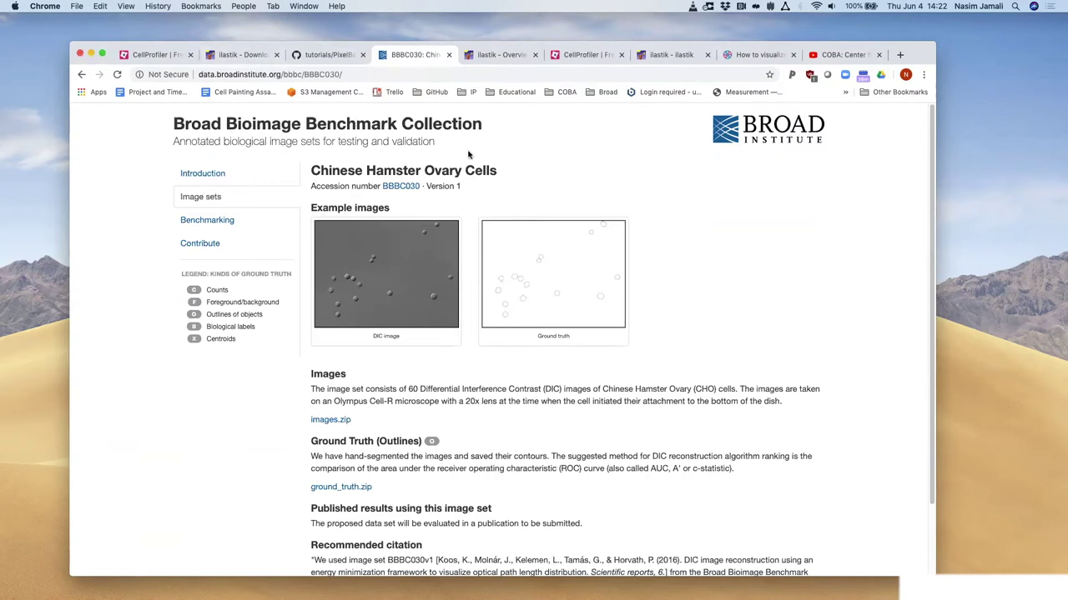
# Step: Show the CellProfiler citations page, then minimize Chrome to reveal the Links slide
pyautogui.click(573, 55)
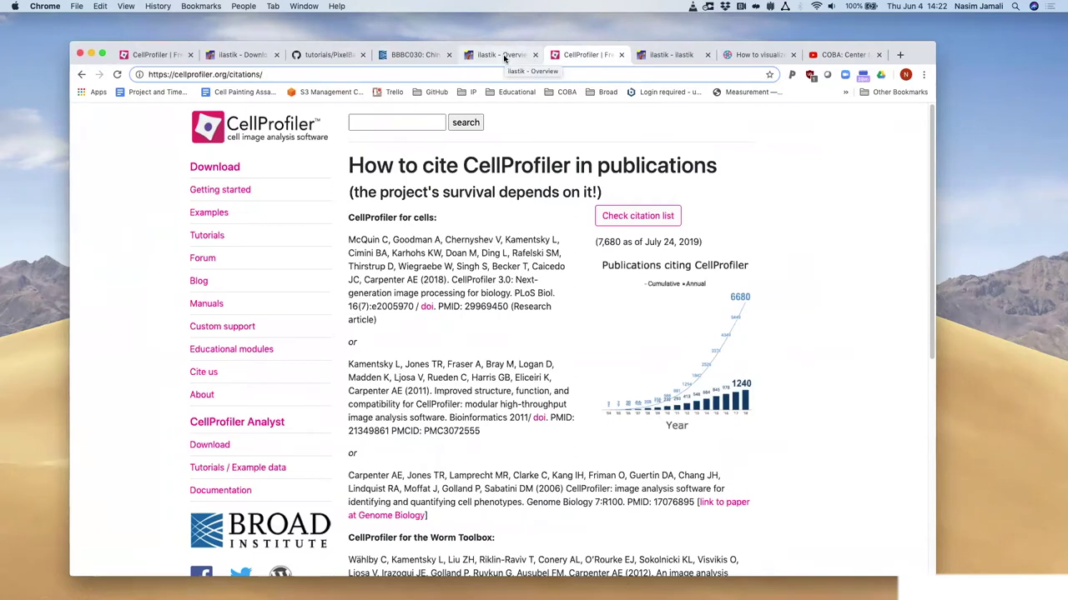
pyautogui.click(91, 54)
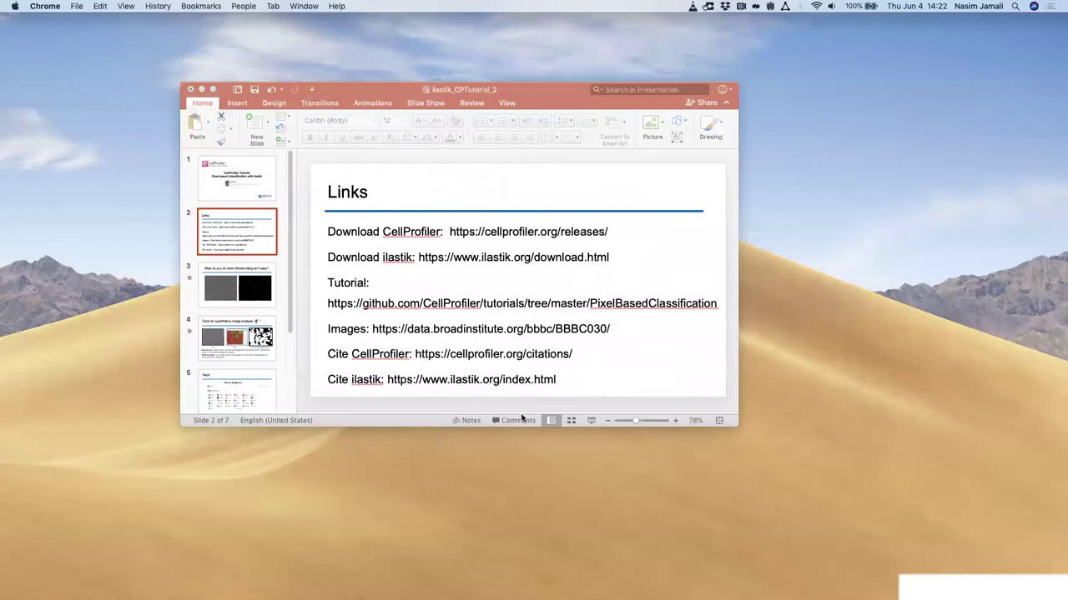
# Step: Bring PowerPoint forward and present the Links slide full screen
pyautogui.click(593, 423)
pyautogui.click(593, 423)
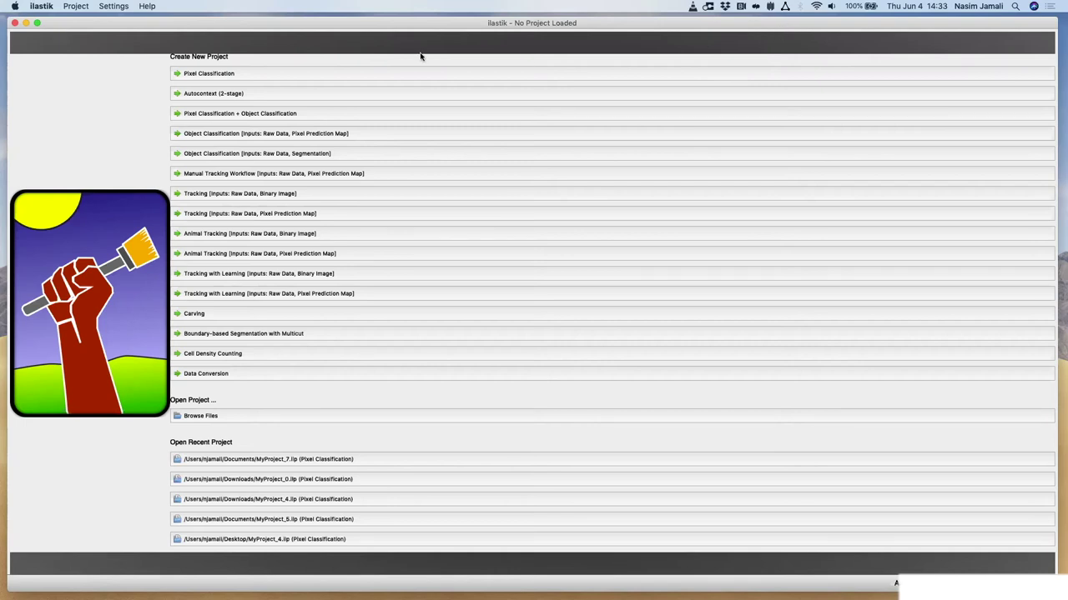
# Step: Save a new Pixel Classification project as MyProject_9 in the Downloads folder
pyautogui.click(194, 76)
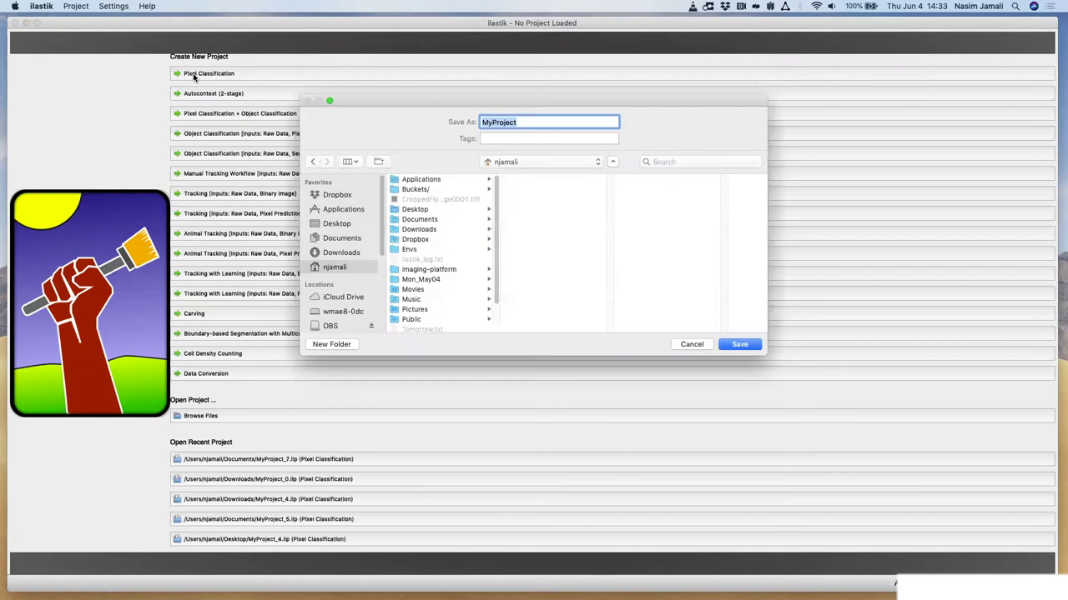
pyautogui.click(350, 254)
pyautogui.click(534, 122)
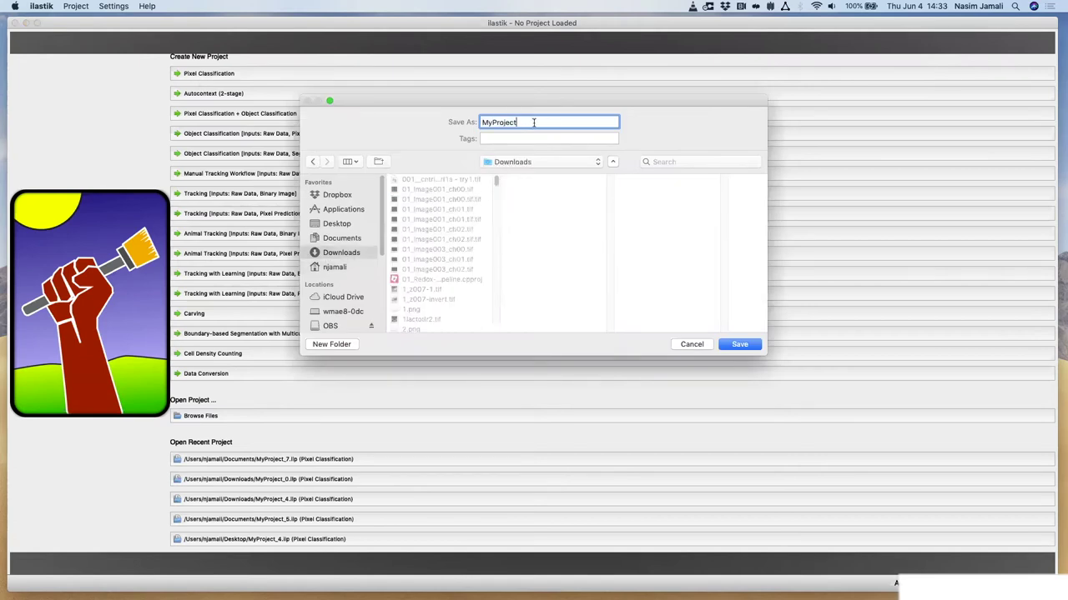
pyautogui.write('_9')
pyautogui.press('Return')
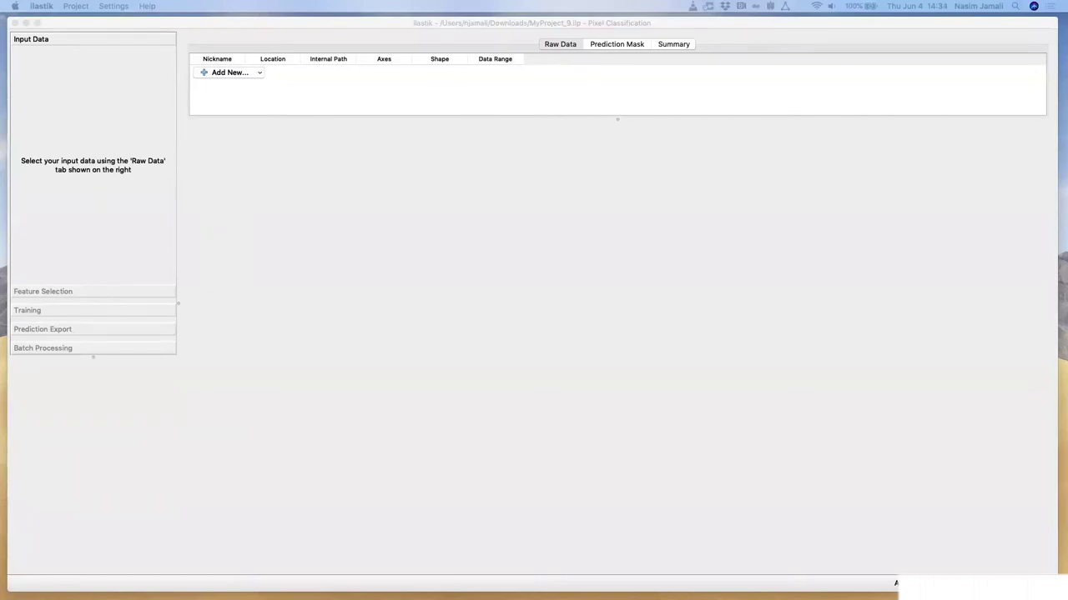
# Step: Add the cho DIC images as raw data, previewing cho02 and cho03, then back to cho01
pyautogui.moveTo(720, 141); pyautogui.dragTo(491, 81)
pyautogui.moveTo(490, 80); pyautogui.dragTo(491, 80)
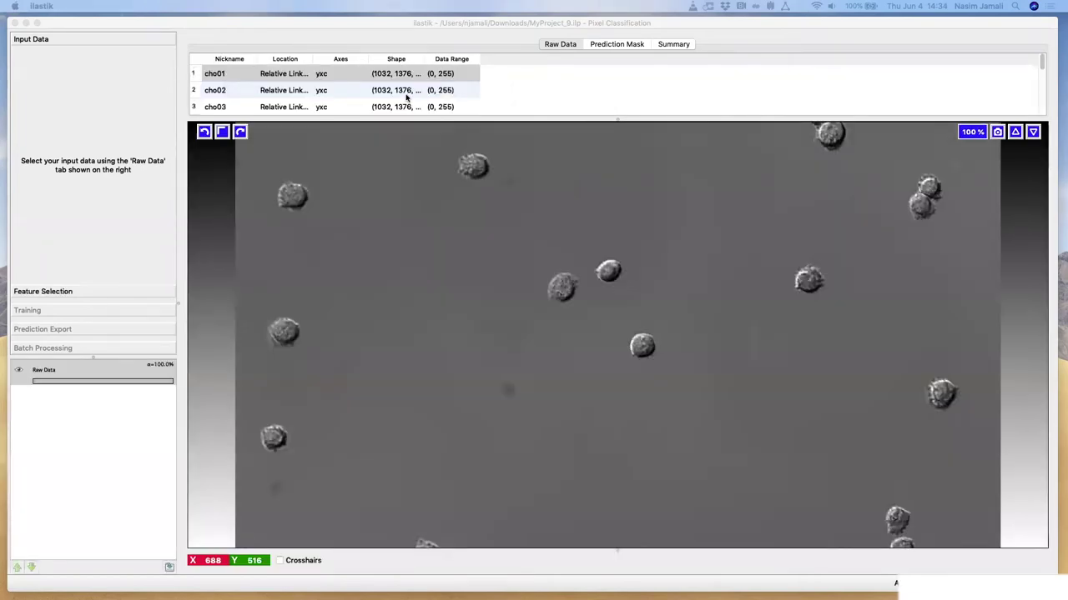
pyautogui.click(331, 91)
pyautogui.click(331, 107)
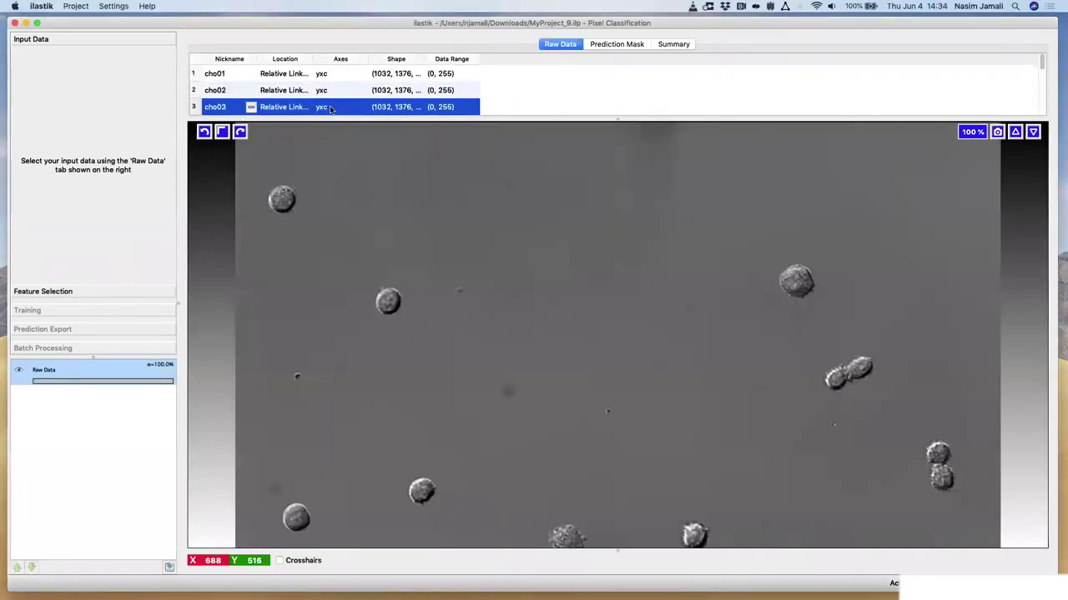
pyautogui.press('Up')
pyautogui.press('Up')
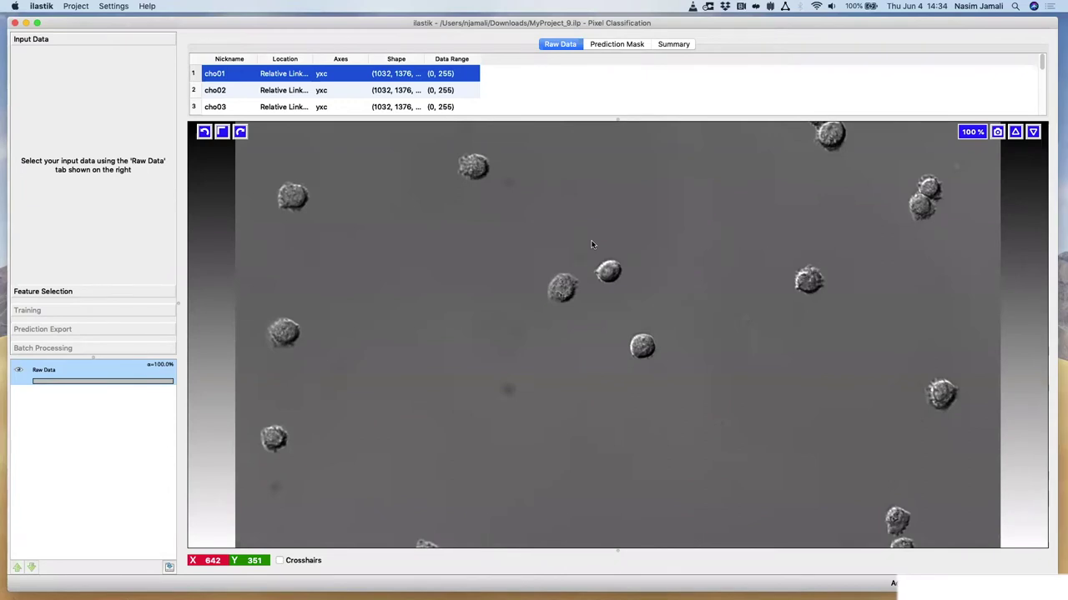
# Step: Zoom in and out on the cho01 image to view it at full size
pyautogui.scroll(-5, 591, 243)
pyautogui.scroll(3, 592, 244)
pyautogui.scroll(-2, 592, 244)
pyautogui.scroll(-1, 592, 244)
pyautogui.scroll(2, 592, 244)
pyautogui.scroll(-1, 592, 245)
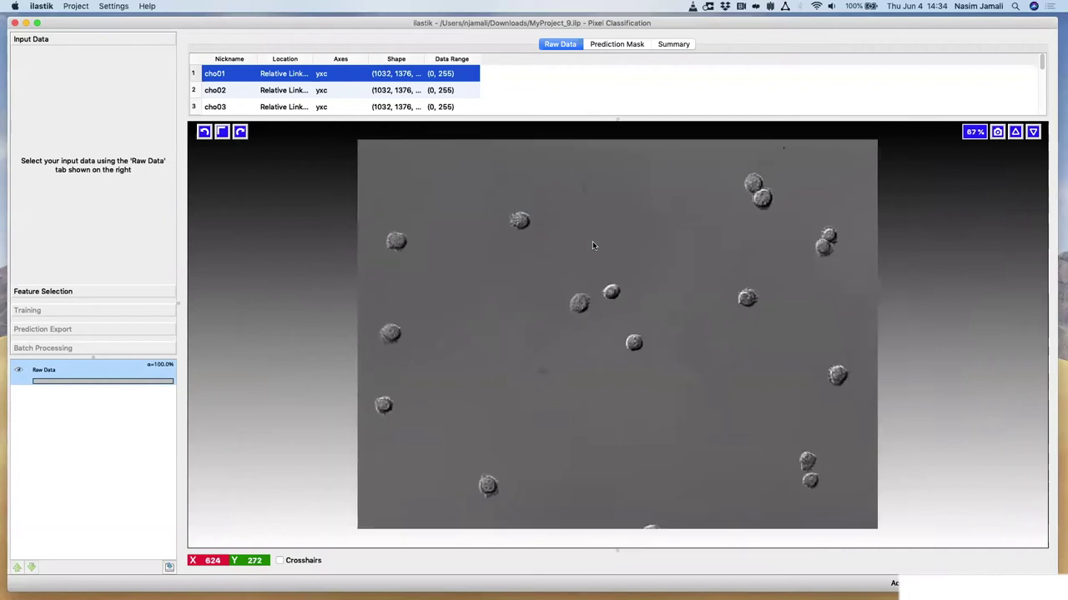
pyautogui.scroll(1, 593, 245)
pyautogui.scroll(-1, 593, 245)
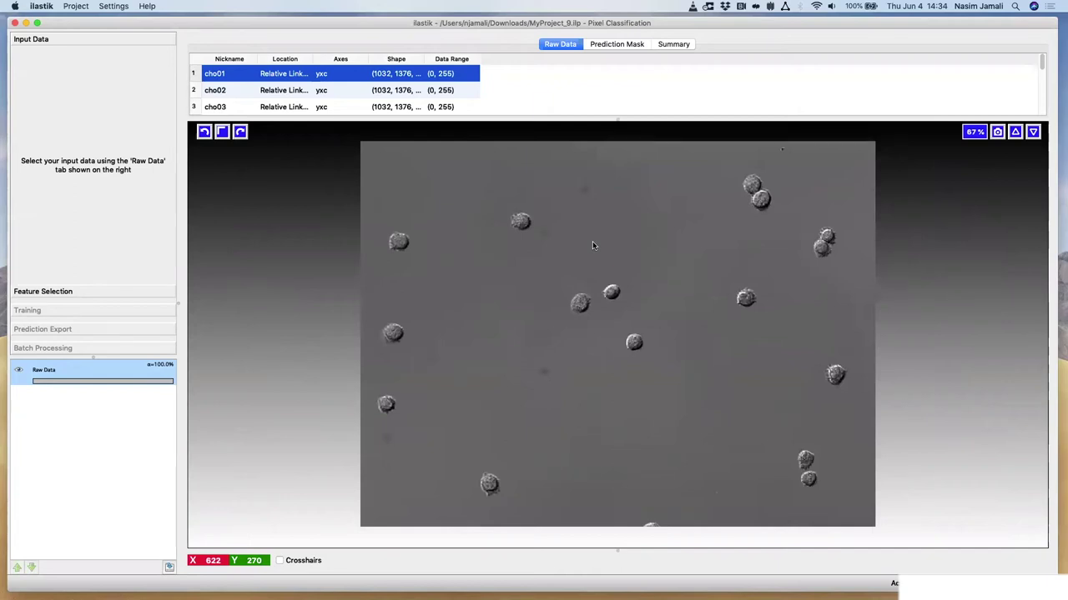
pyautogui.scroll(1, 593, 245)
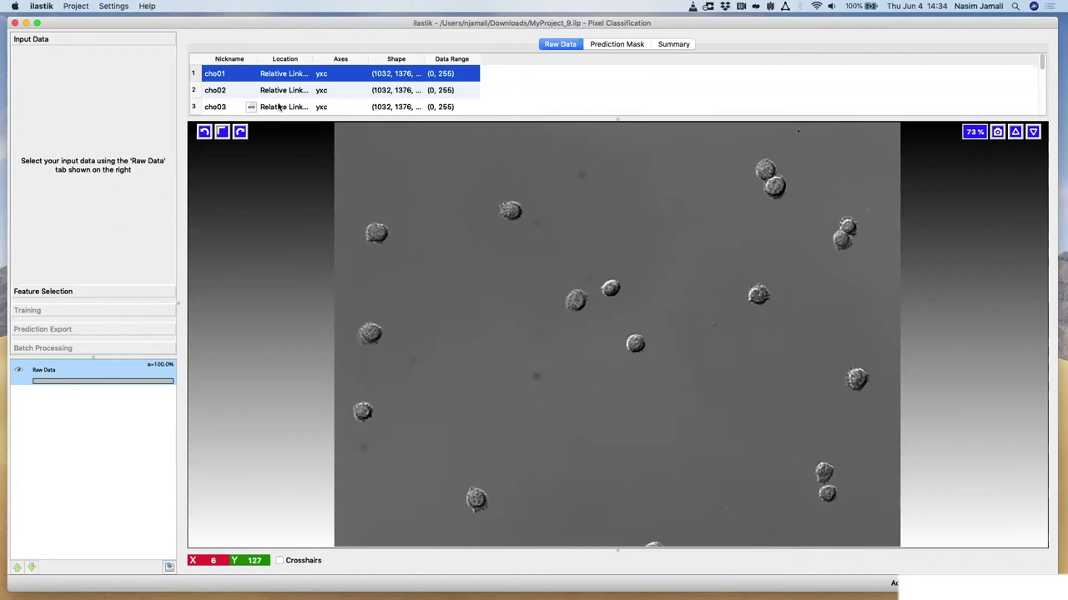
# Step: Open Select Features and expand, then collapse, the Color/Intensity, Edge and Texture groups
pyautogui.click(70, 292)
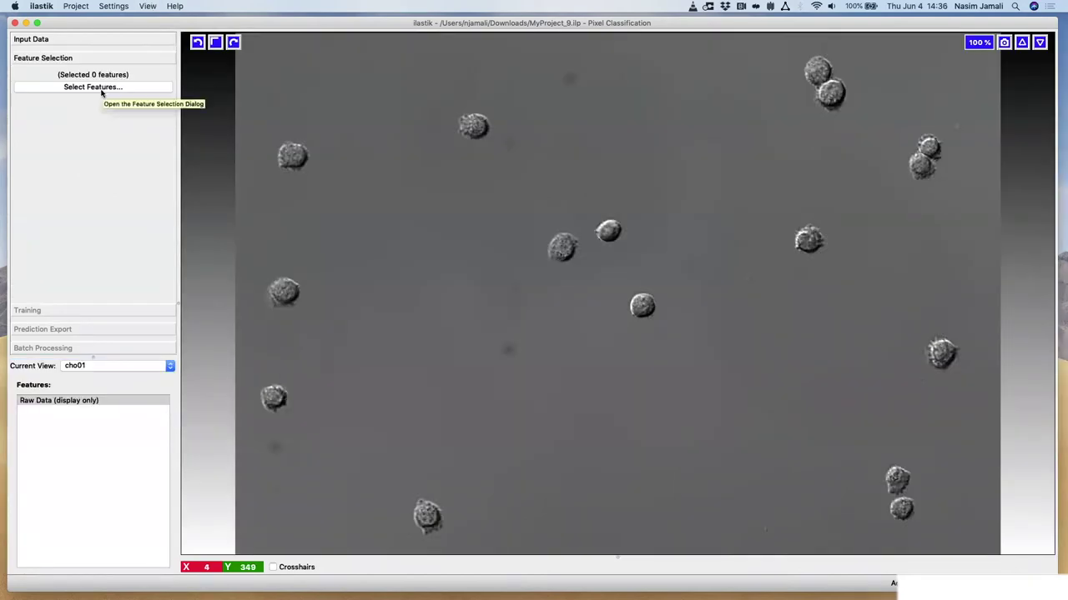
pyautogui.click(92, 87)
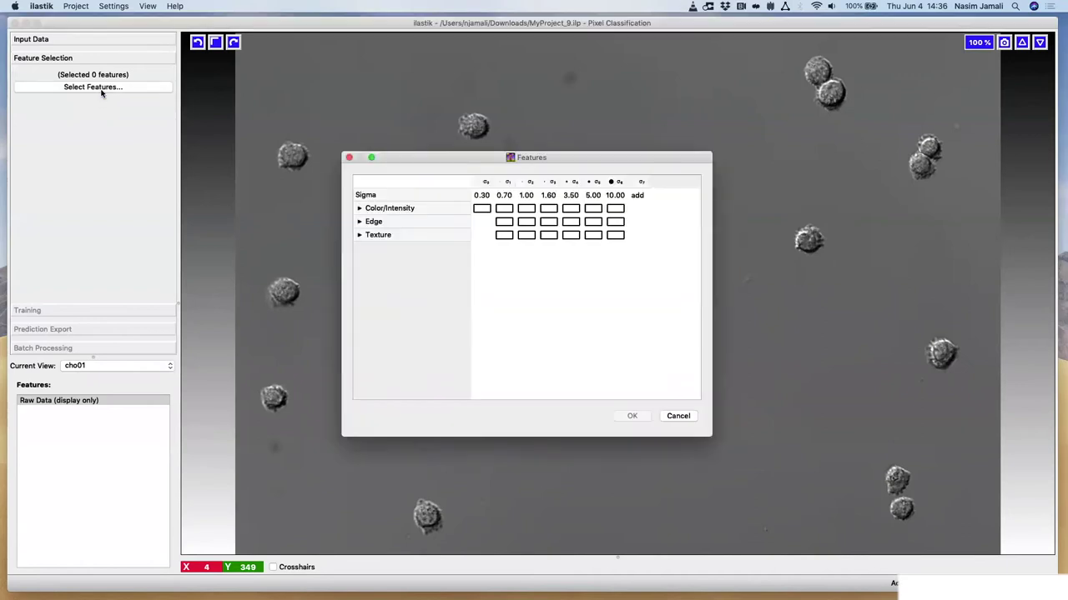
pyautogui.click(359, 208)
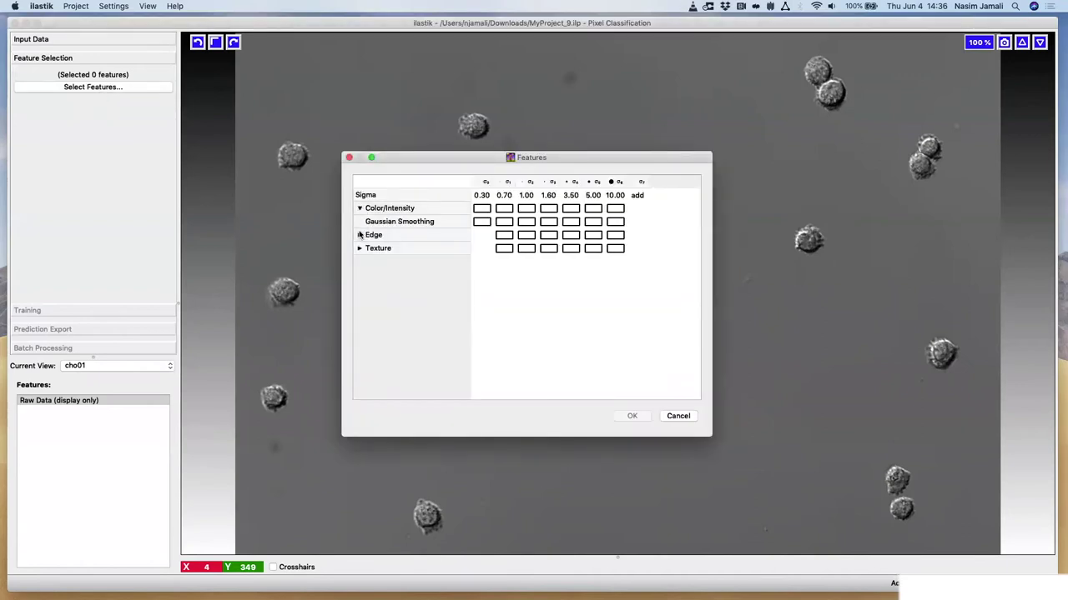
pyautogui.click(360, 235)
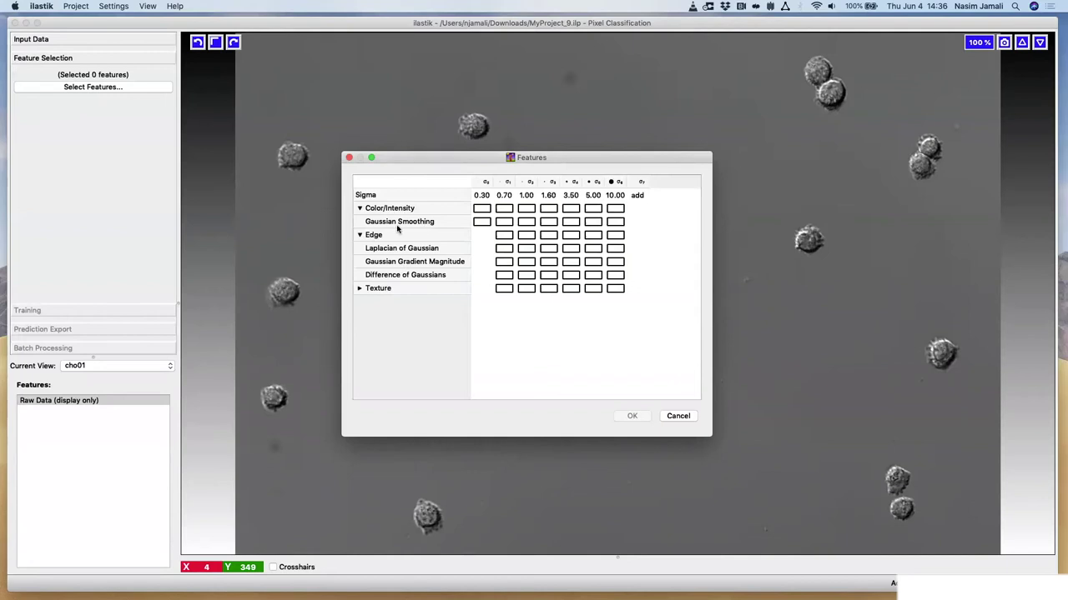
pyautogui.click(360, 289)
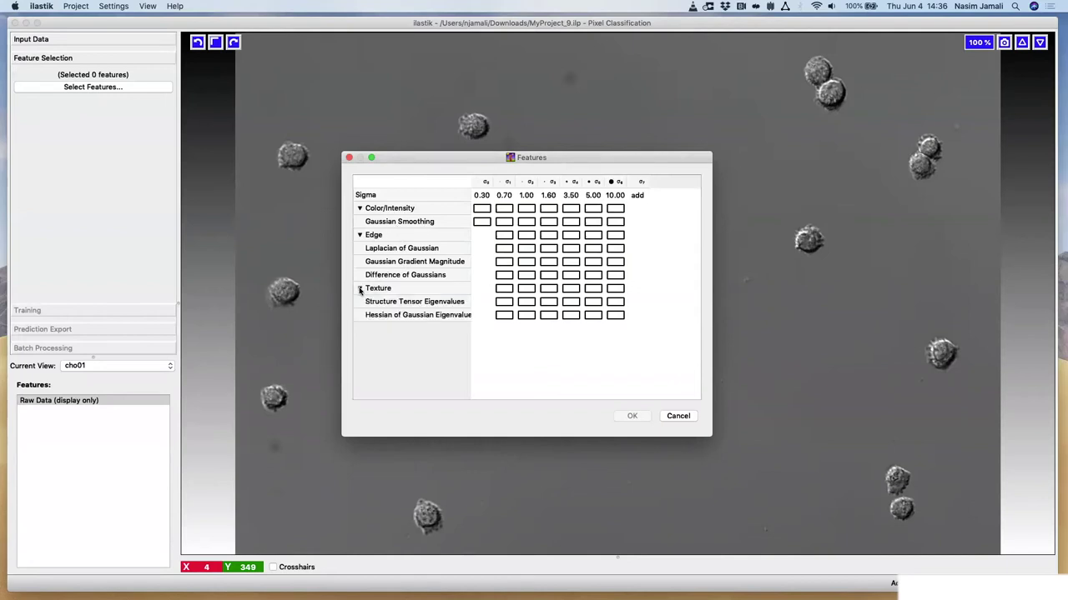
pyautogui.click(360, 289)
pyautogui.click(360, 234)
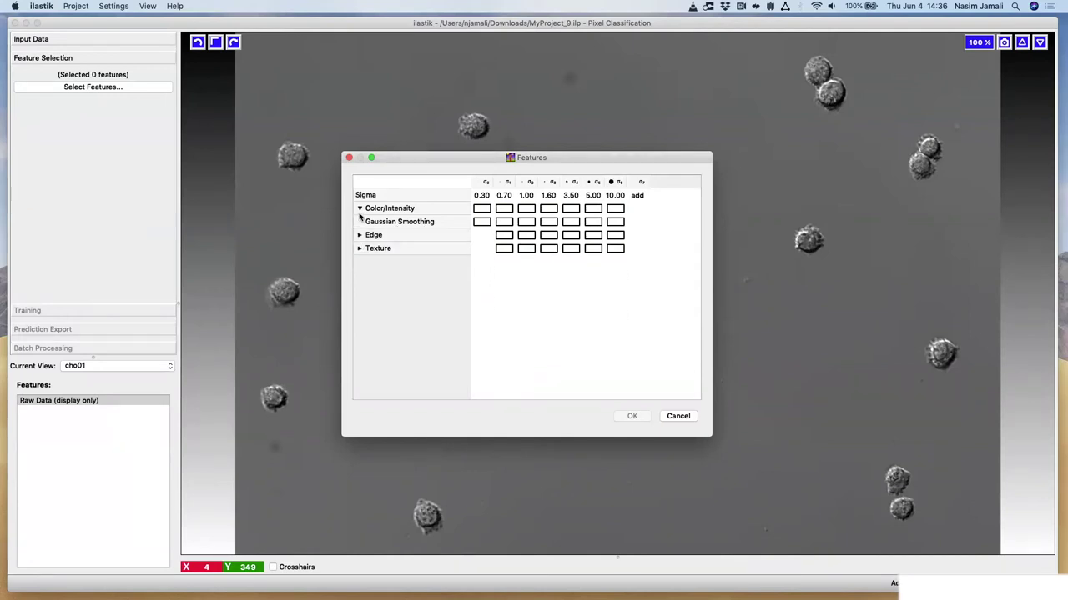
pyautogui.click(360, 213)
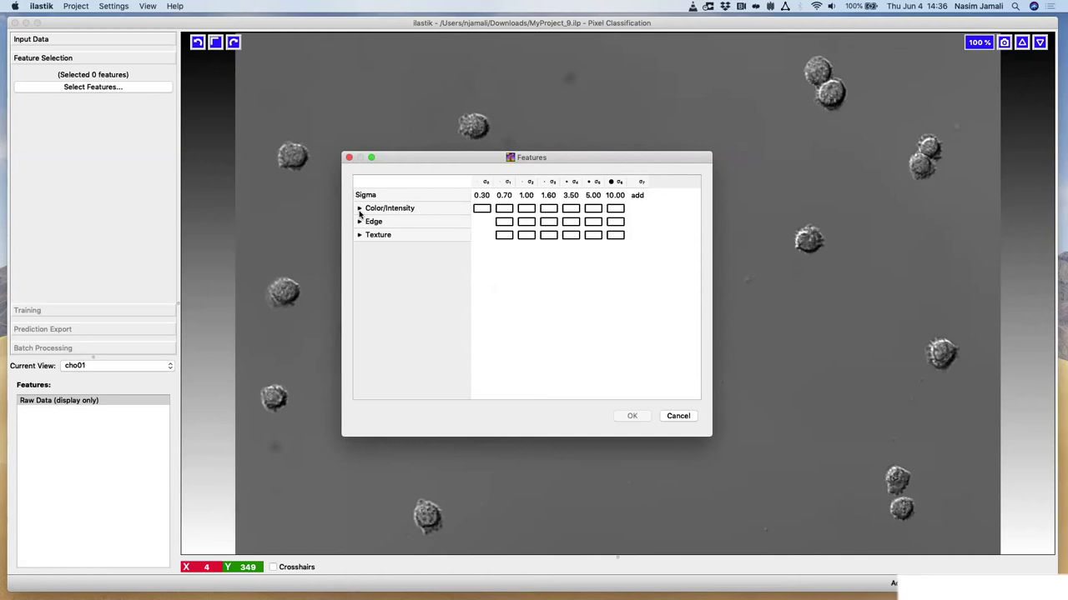
# Step: Tick all Color/Intensity, Edge and Texture features across sigmas, giving 37 features, and confirm
pyautogui.click(481, 209)
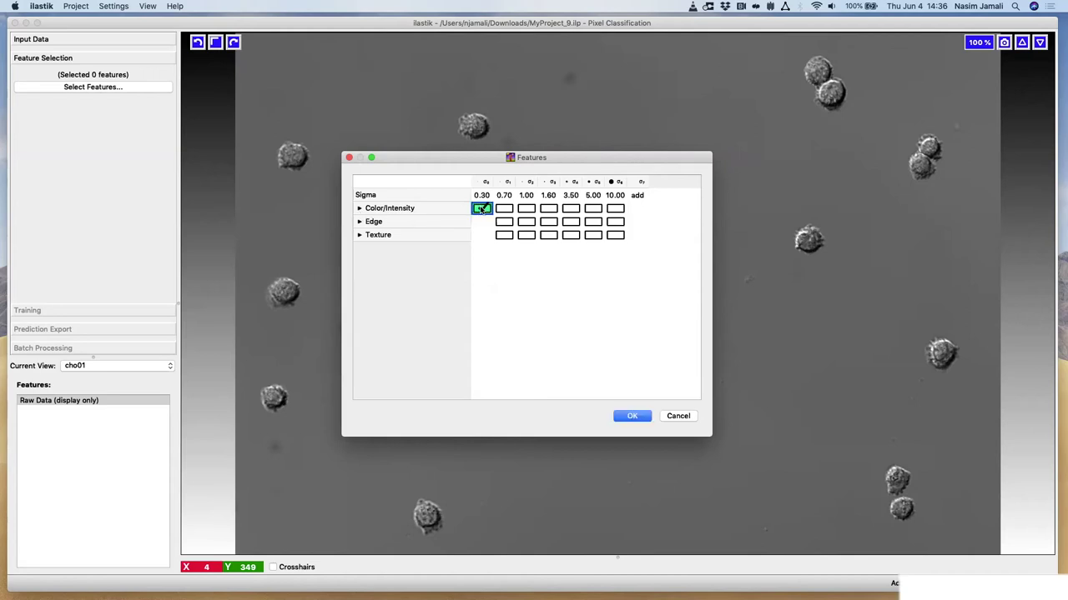
pyautogui.moveTo(503, 209); pyautogui.dragTo(621, 238)
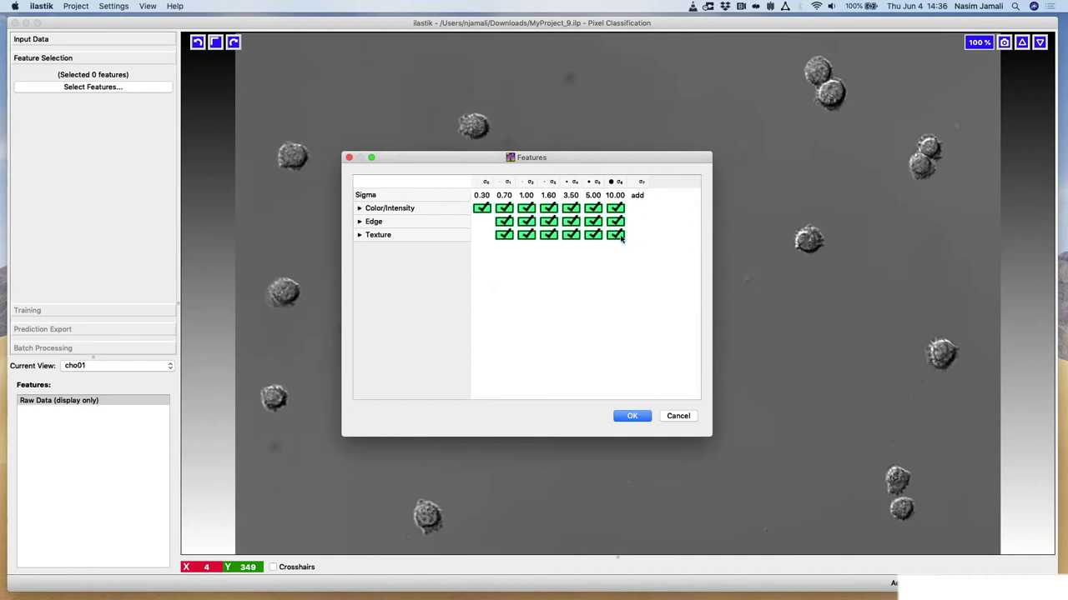
pyautogui.click(360, 209)
pyautogui.click(359, 235)
pyautogui.click(359, 235)
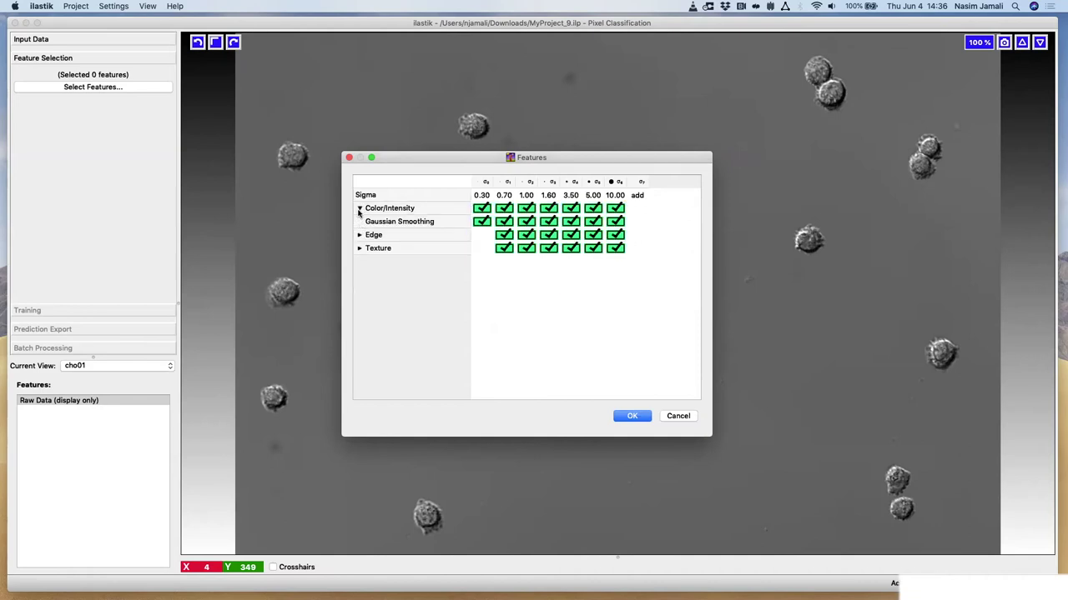
pyautogui.click(360, 209)
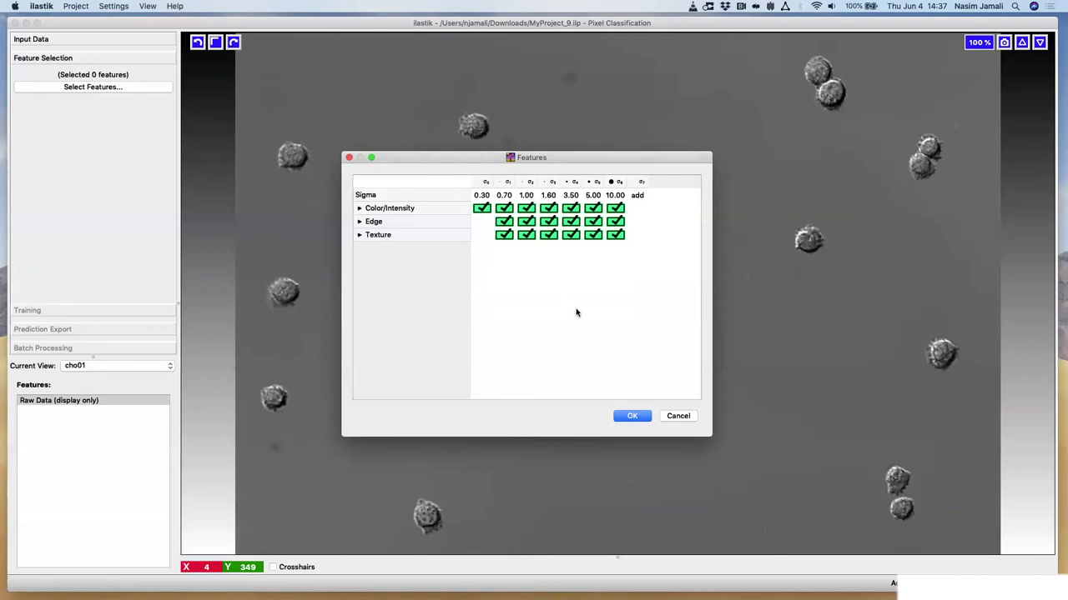
pyautogui.click(637, 419)
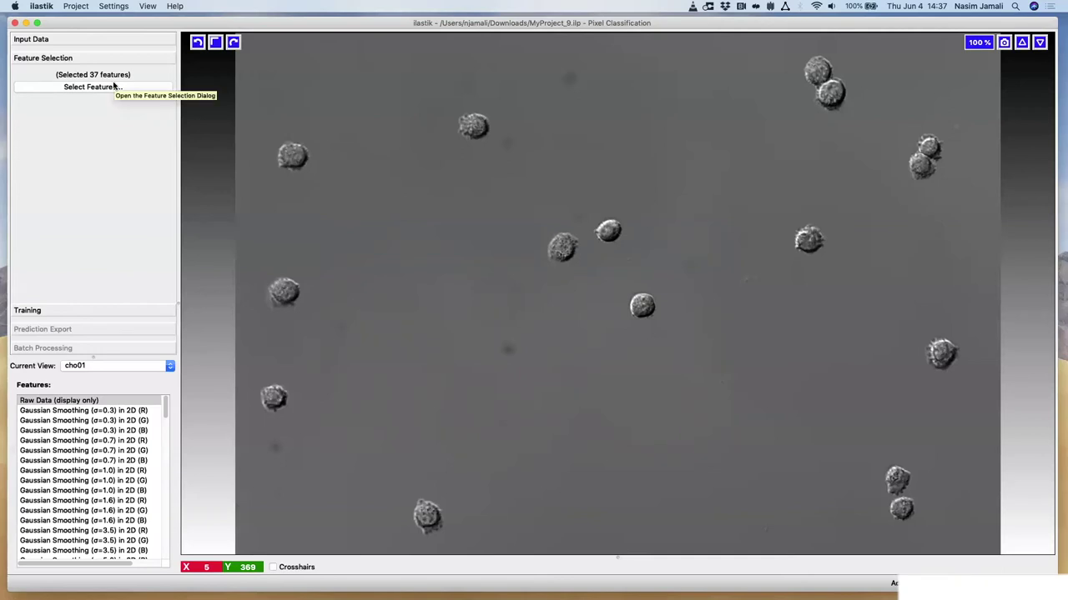
# Step: Go to the Training step on cho01, with Label 1 and Label 2 defined
pyautogui.click(42, 312)
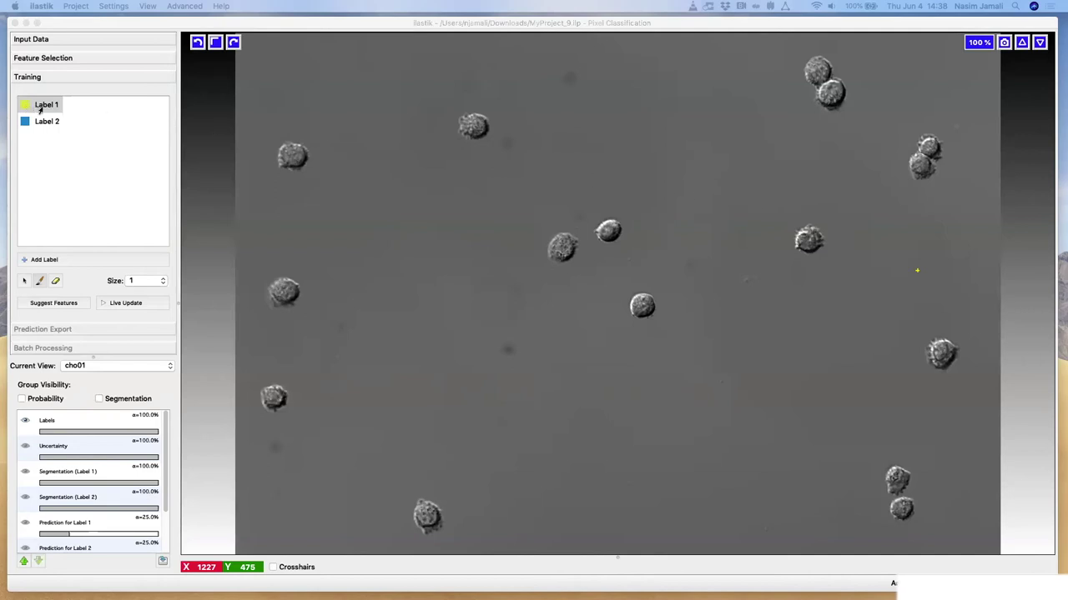
# Step: Rename the first label to 'Cell' and the second to 'Background'
pyautogui.click(42, 108)
pyautogui.doubleClick(42, 107)
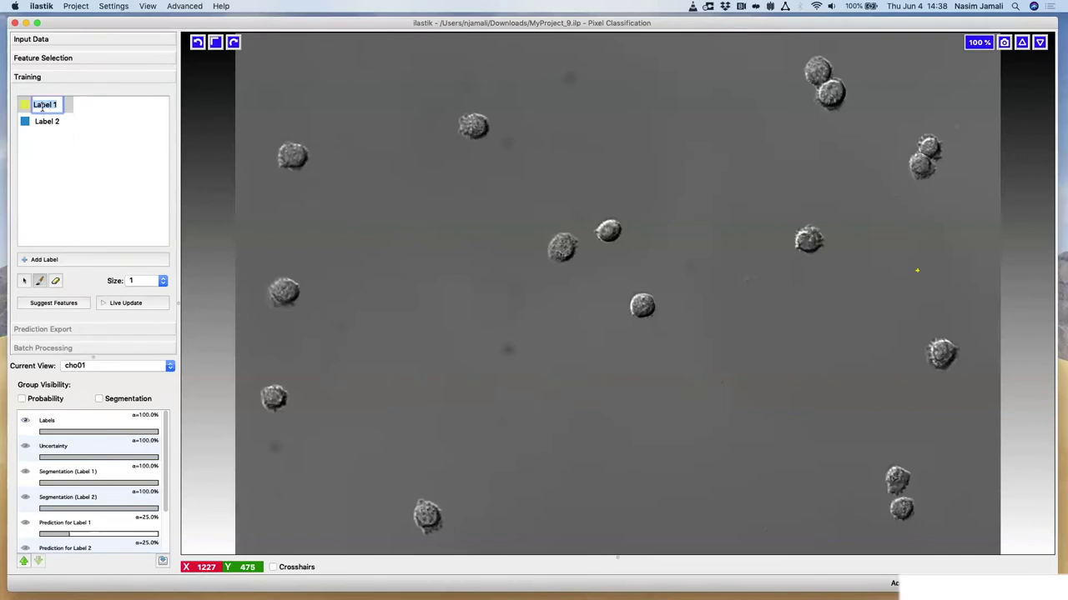
pyautogui.write('Cell')
pyautogui.doubleClick(45, 121)
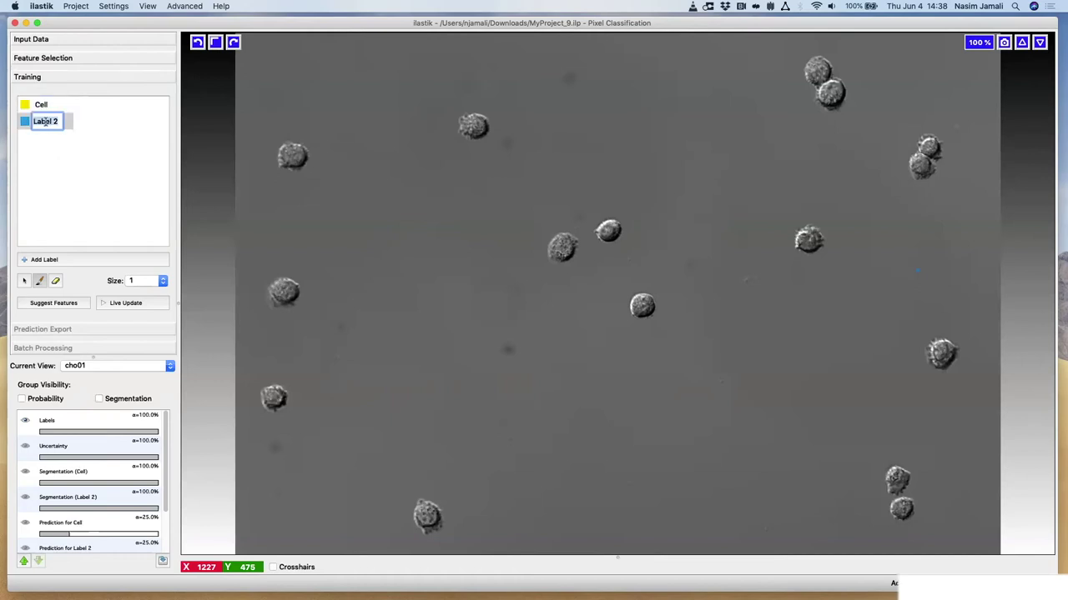
pyautogui.write('Background')
pyautogui.press('Return')
# Step: Set the Cell label's drawing and probability display colours to magenta
pyautogui.click(23, 109)
pyautogui.doubleClick(23, 108)
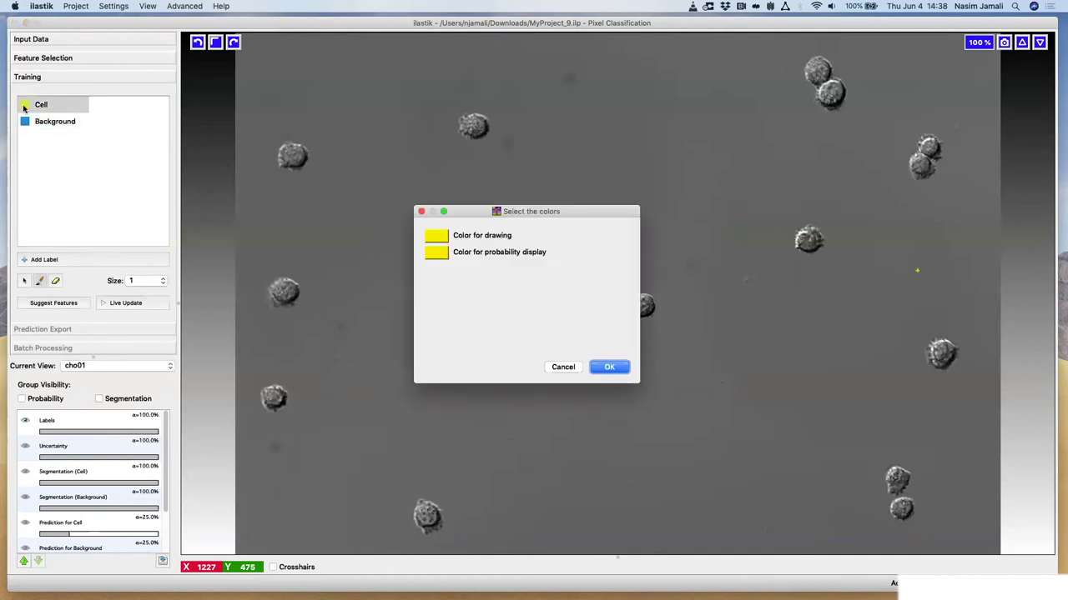
pyautogui.click(429, 237)
pyautogui.click(799, 261)
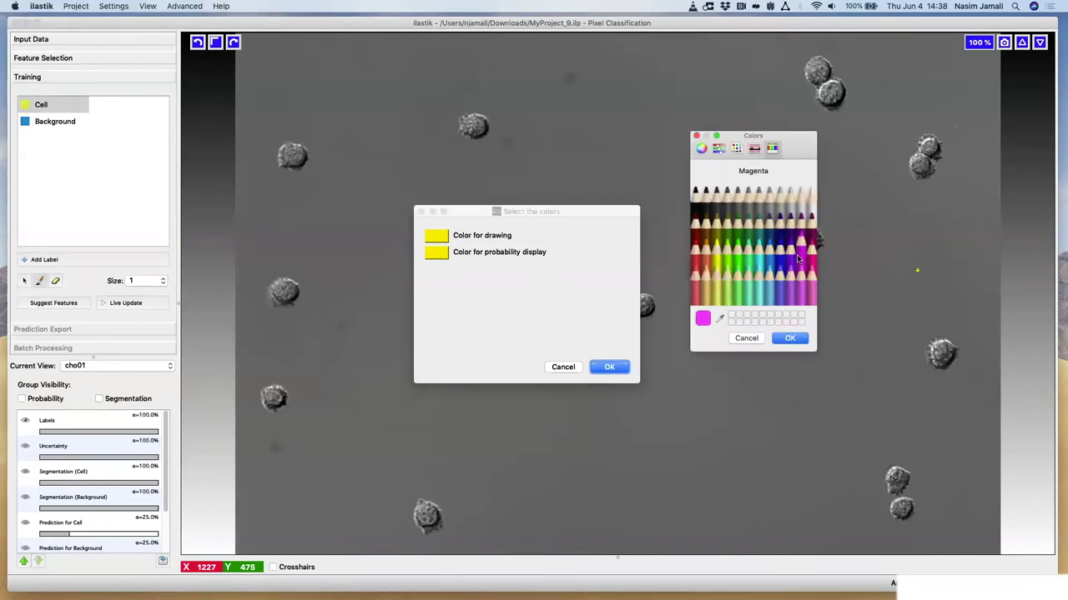
pyautogui.click(789, 337)
pyautogui.click(433, 255)
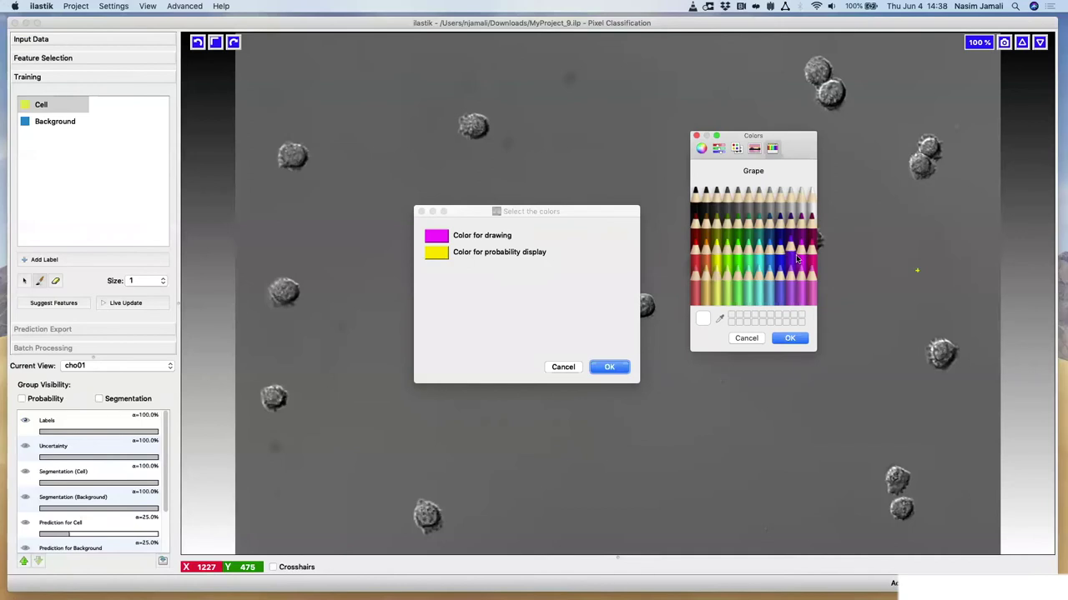
pyautogui.click(801, 250)
pyautogui.click(788, 338)
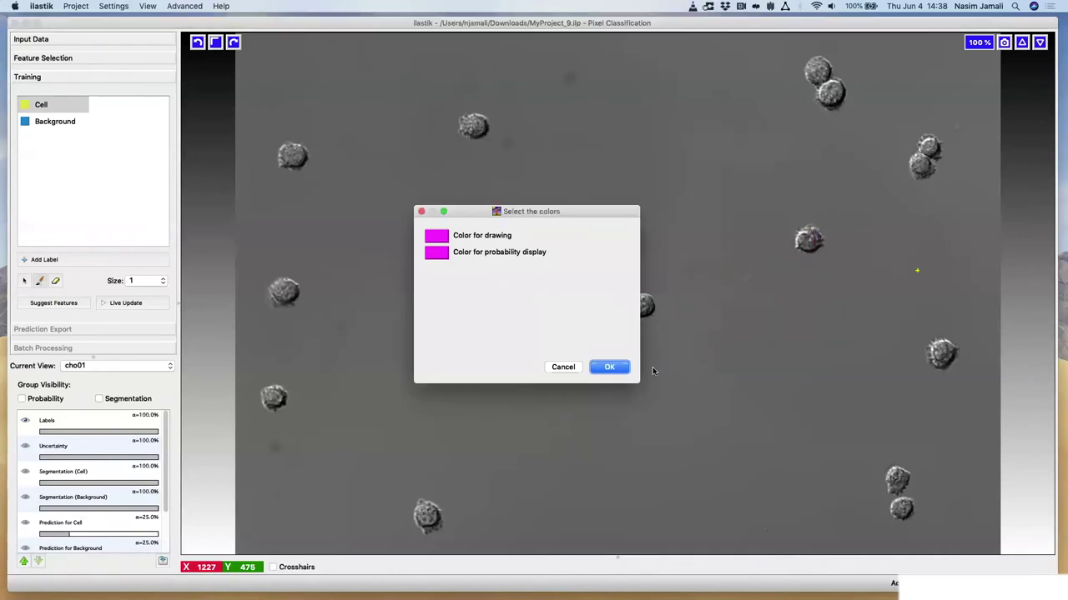
pyautogui.click(602, 368)
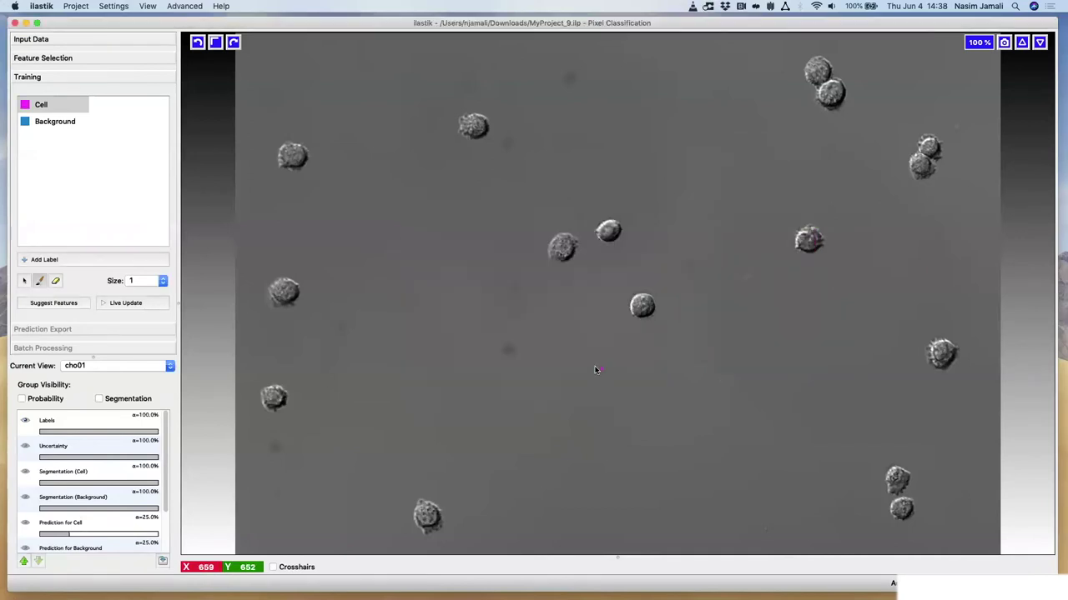
# Step: Set the Background label's drawing colour to green and probability colour to Spring green
pyautogui.click(24, 123)
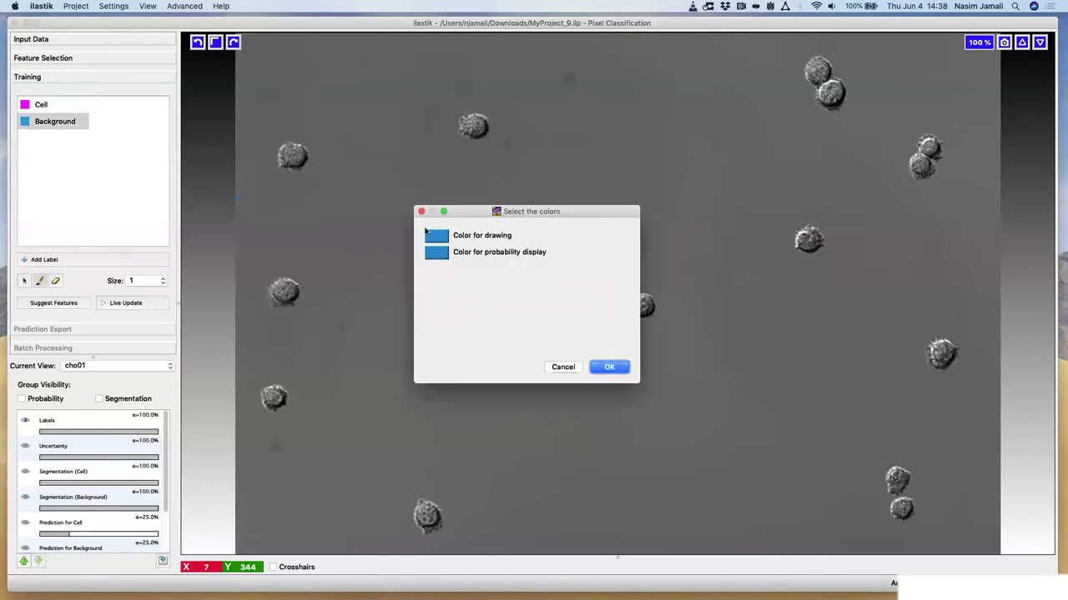
pyautogui.click(437, 236)
pyautogui.click(726, 259)
pyautogui.click(789, 338)
pyautogui.click(436, 252)
pyautogui.click(741, 267)
pyautogui.click(789, 338)
pyautogui.click(609, 367)
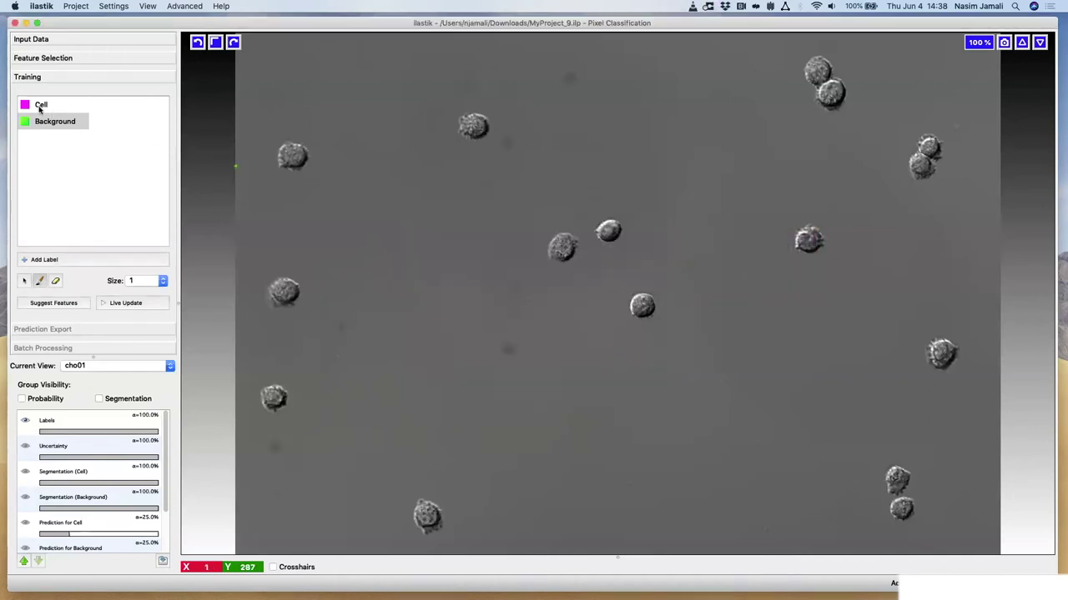
pyautogui.click(37, 283)
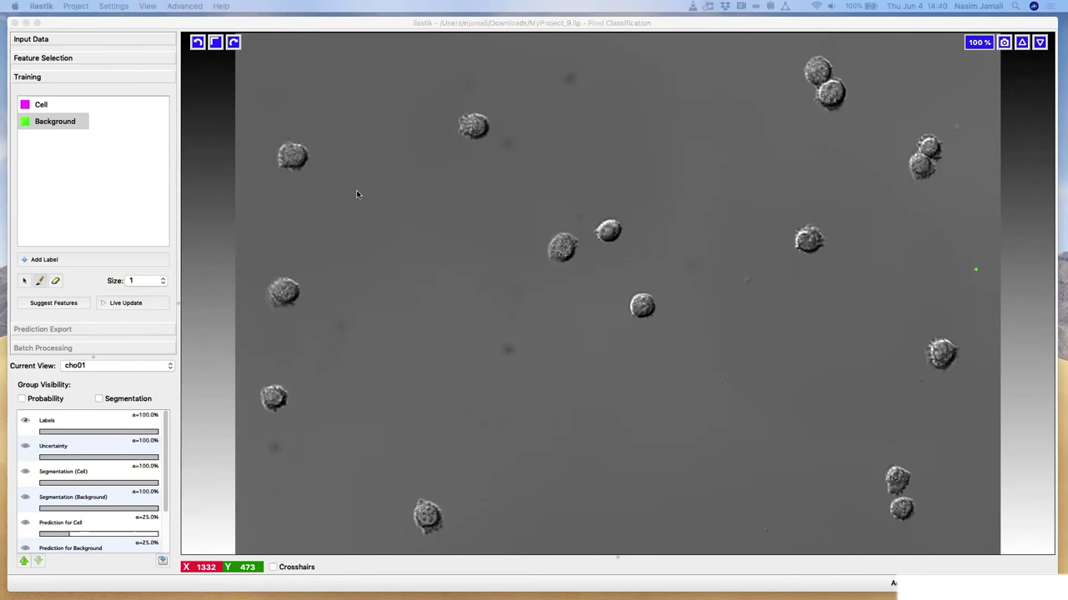
# Step: Paint a Cell stroke on the central cell of cho01 and turn on Live Update
pyautogui.click(50, 121)
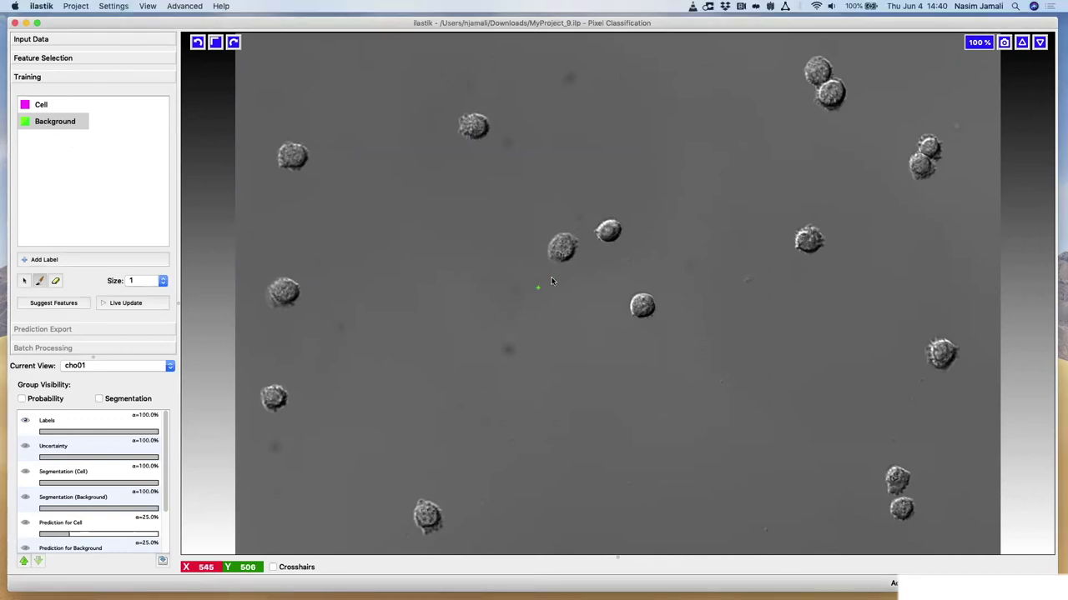
pyautogui.click(35, 107)
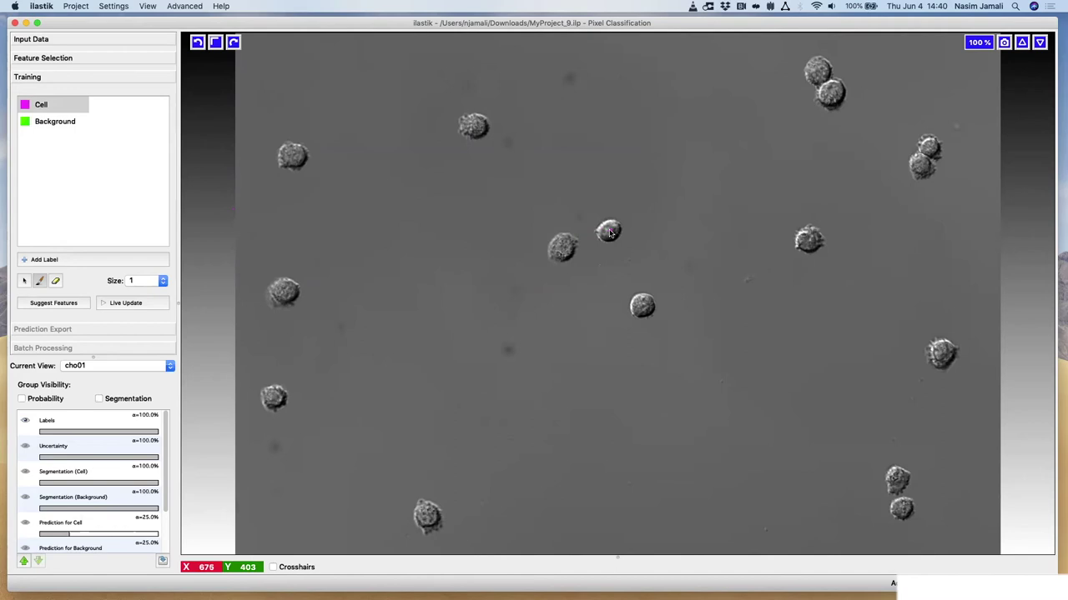
pyautogui.moveTo(609, 230); pyautogui.dragTo(612, 236)
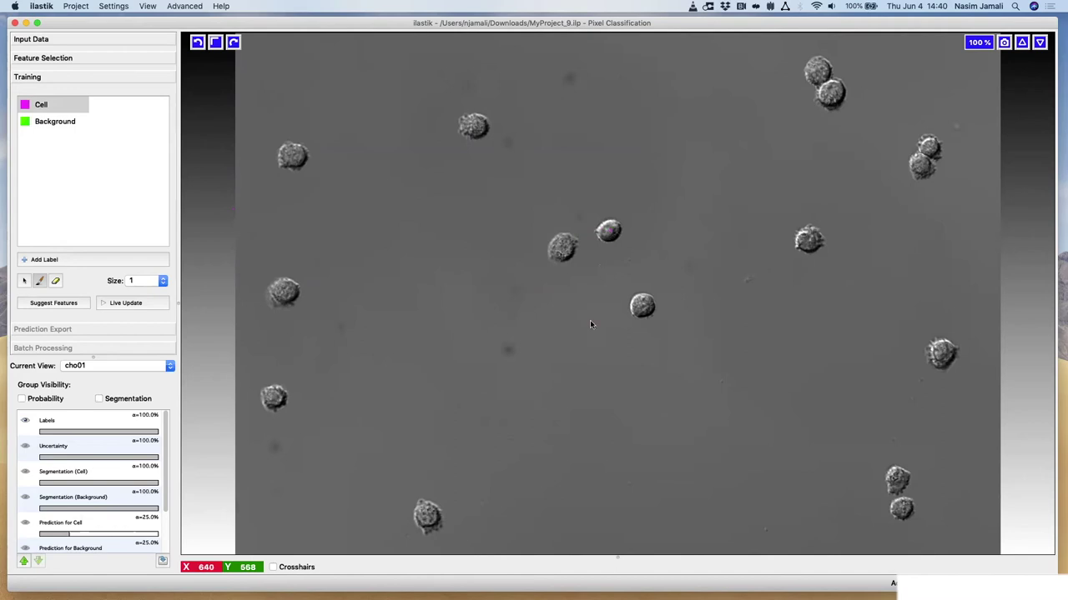
pyautogui.click(127, 305)
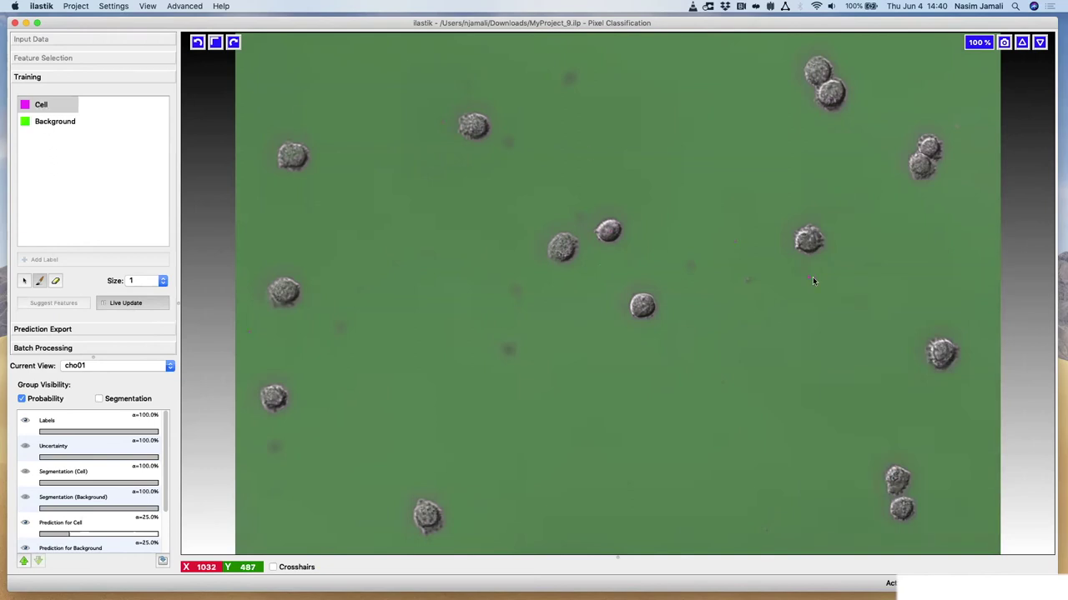
# Step: Mark another cell as Cell and an empty area as Background
pyautogui.click(934, 350)
pyautogui.click(60, 123)
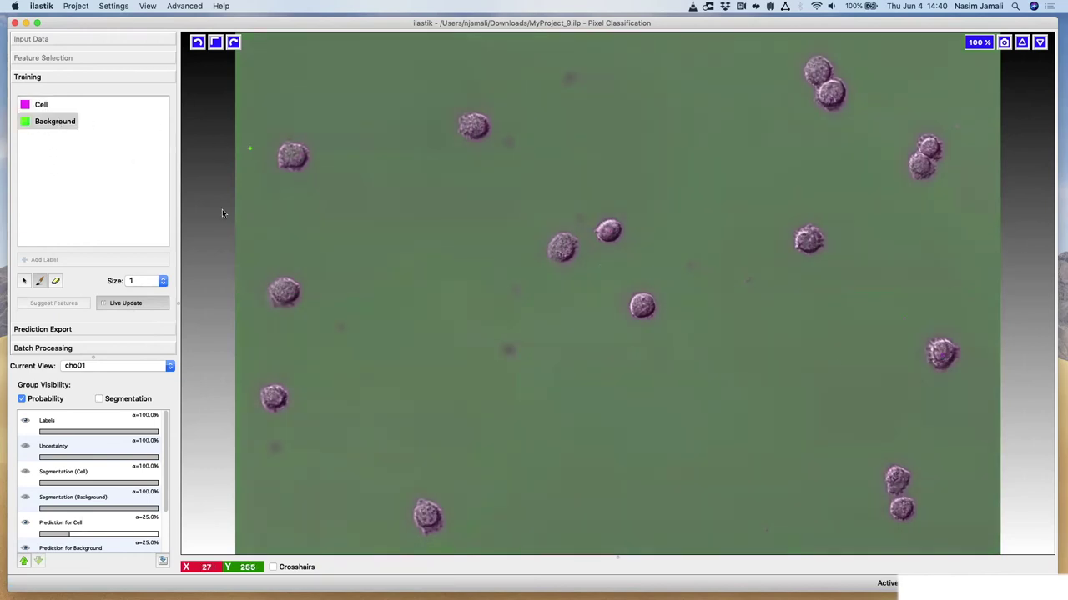
pyautogui.click(702, 475)
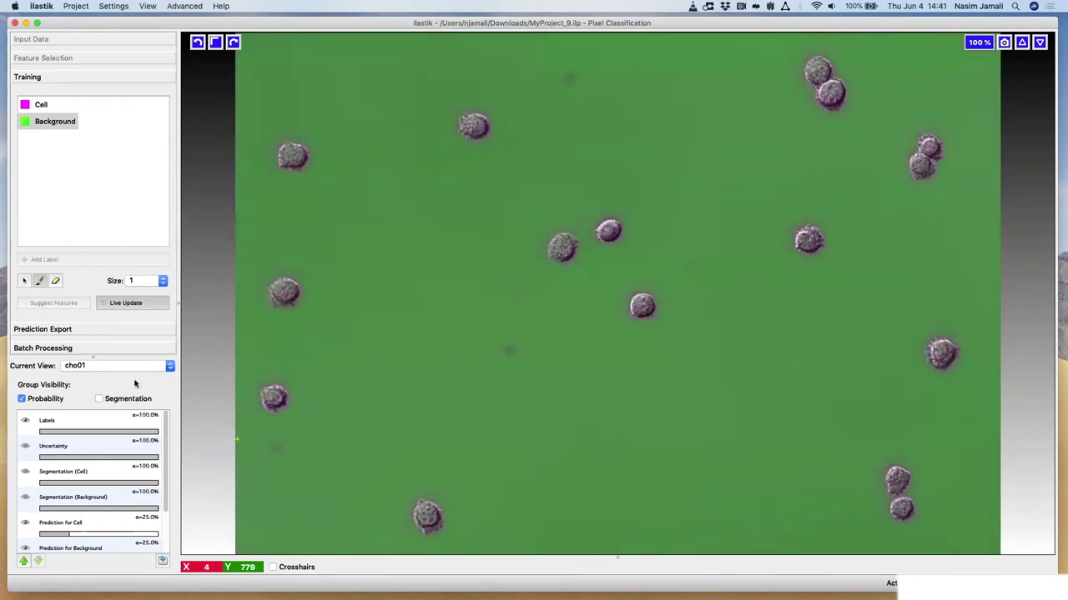
# Step: Switch the view to cho03, then label an empty area as Background and the upper-left cell as Cell
pyautogui.click(170, 368)
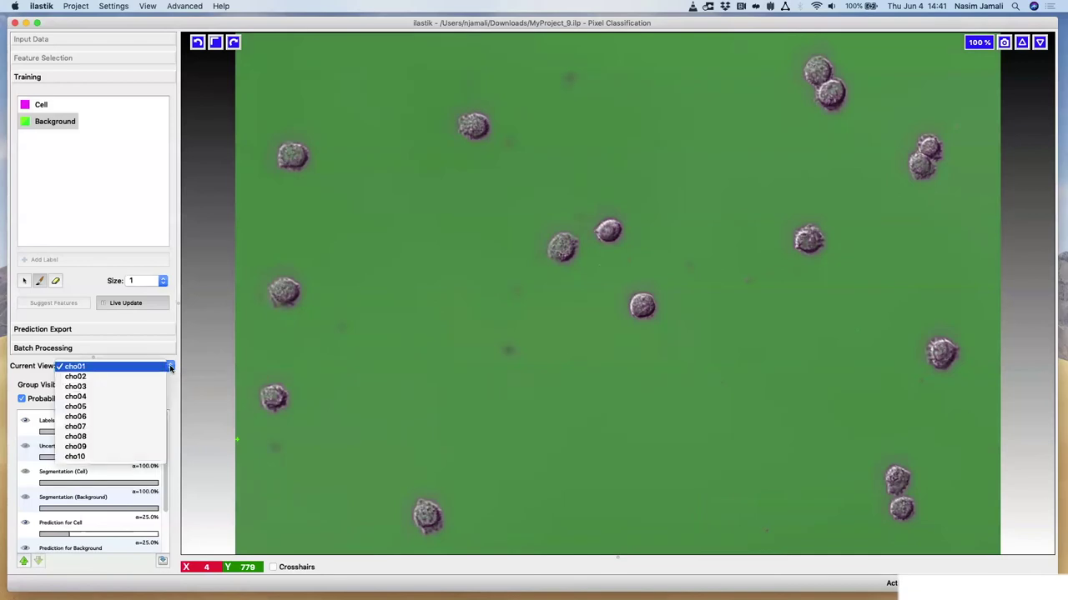
pyautogui.click(112, 386)
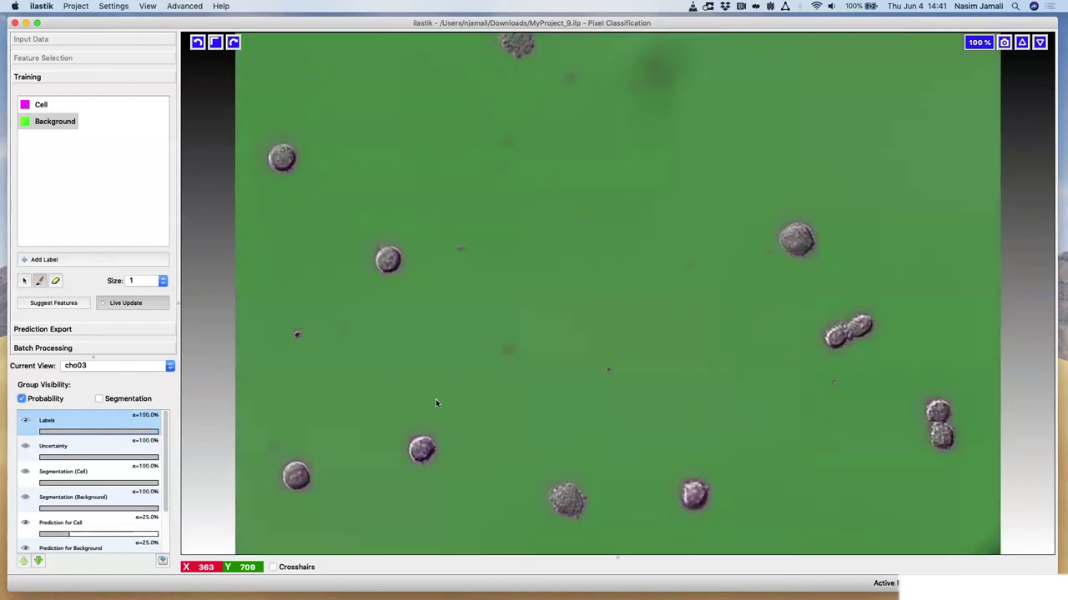
pyautogui.click(460, 250)
pyautogui.click(34, 105)
pyautogui.click(284, 159)
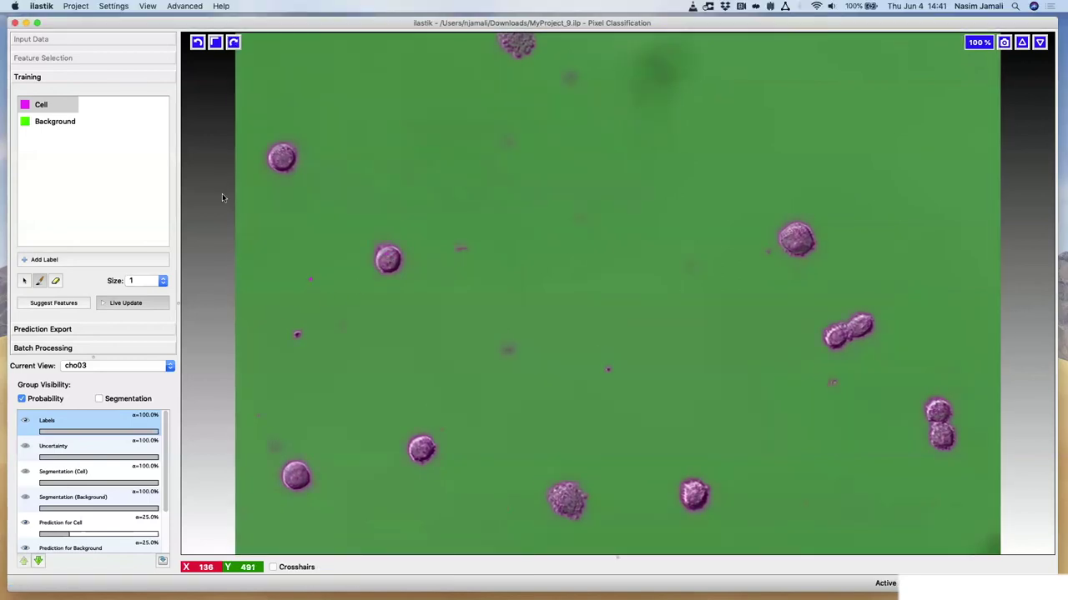
pyautogui.click(43, 122)
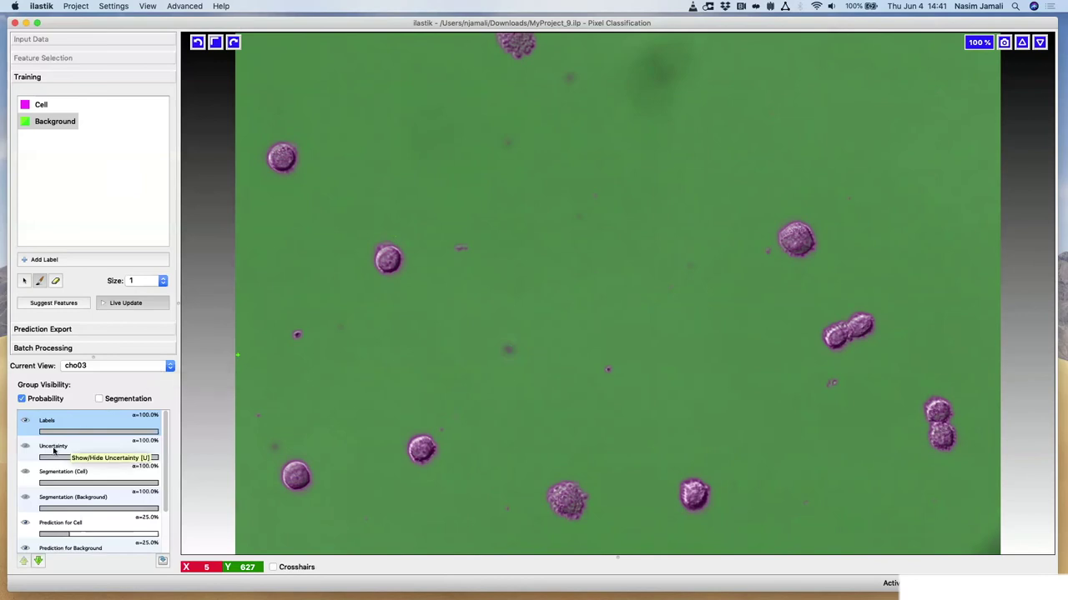
# Step: Toggle the uncertainty and Cell segmentation overlays on and off to inspect cho03's result
pyautogui.click(26, 448)
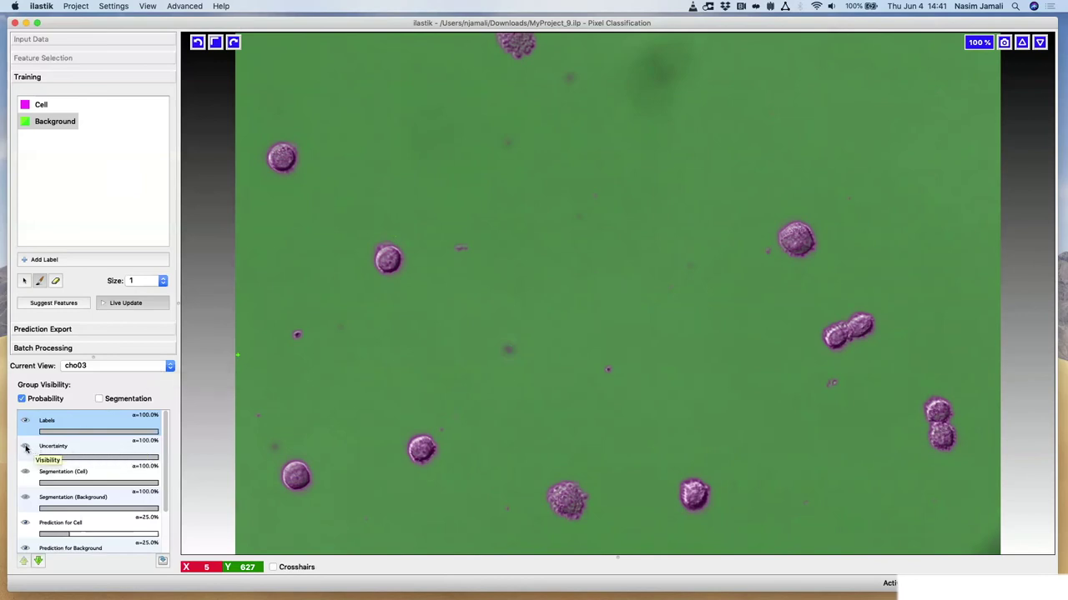
pyautogui.click(26, 448)
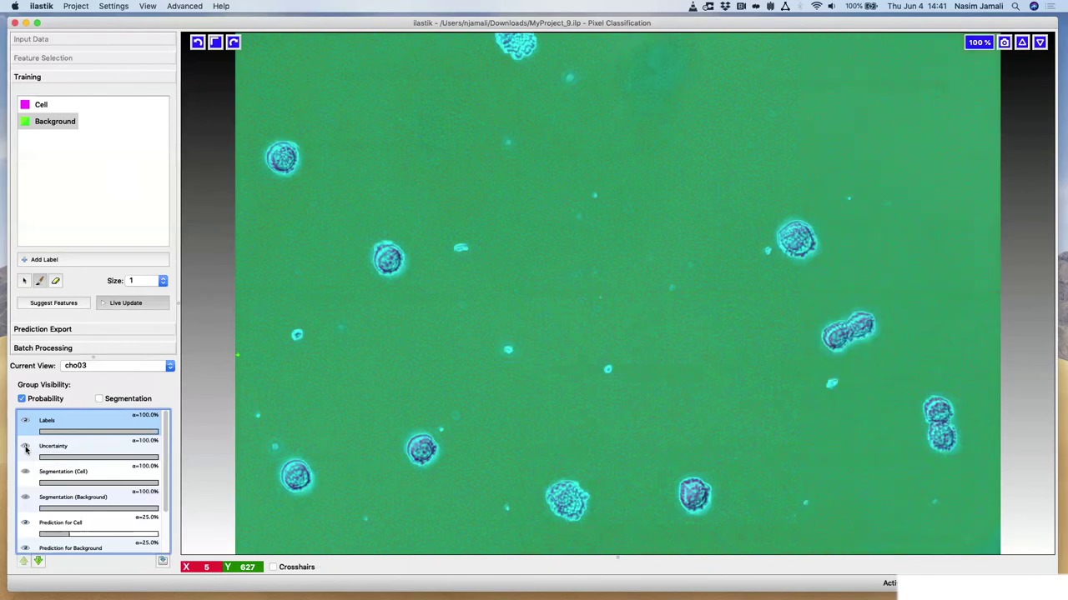
pyautogui.click(26, 448)
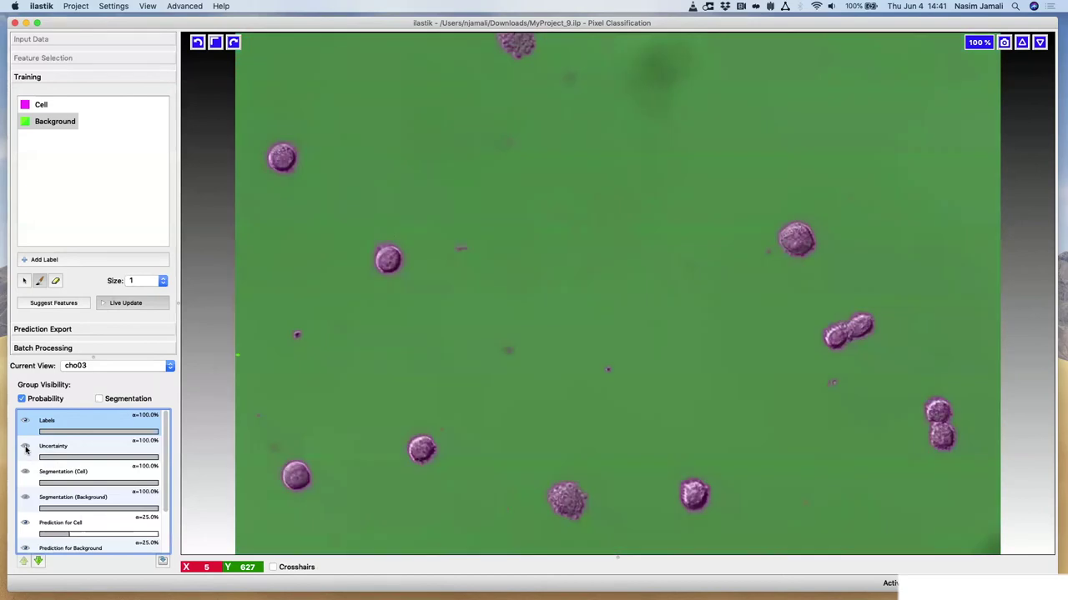
pyautogui.click(100, 398)
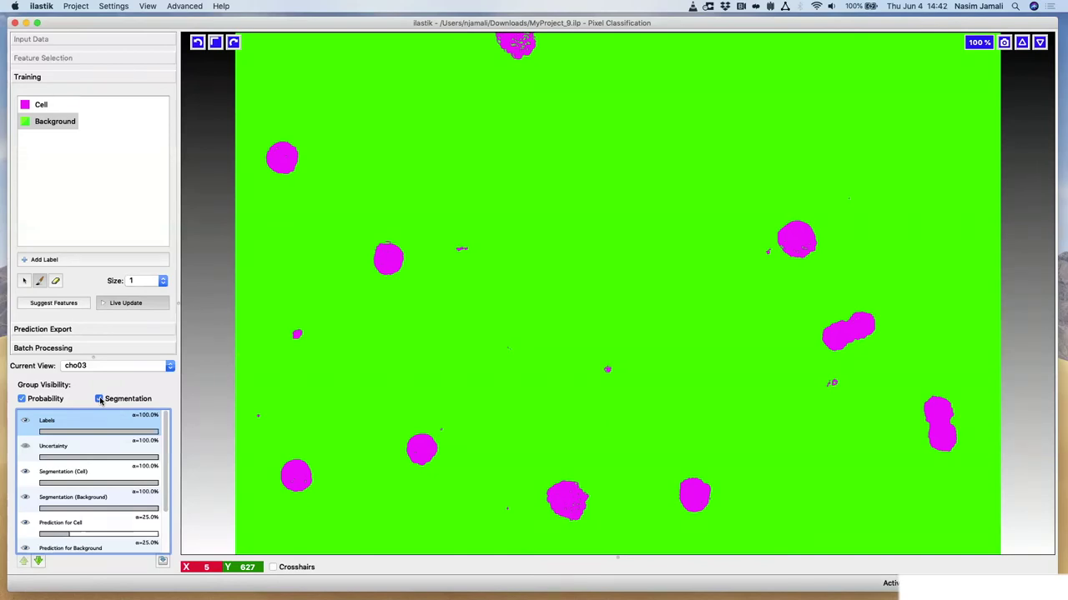
pyautogui.click(100, 399)
pyautogui.click(98, 400)
pyautogui.click(100, 400)
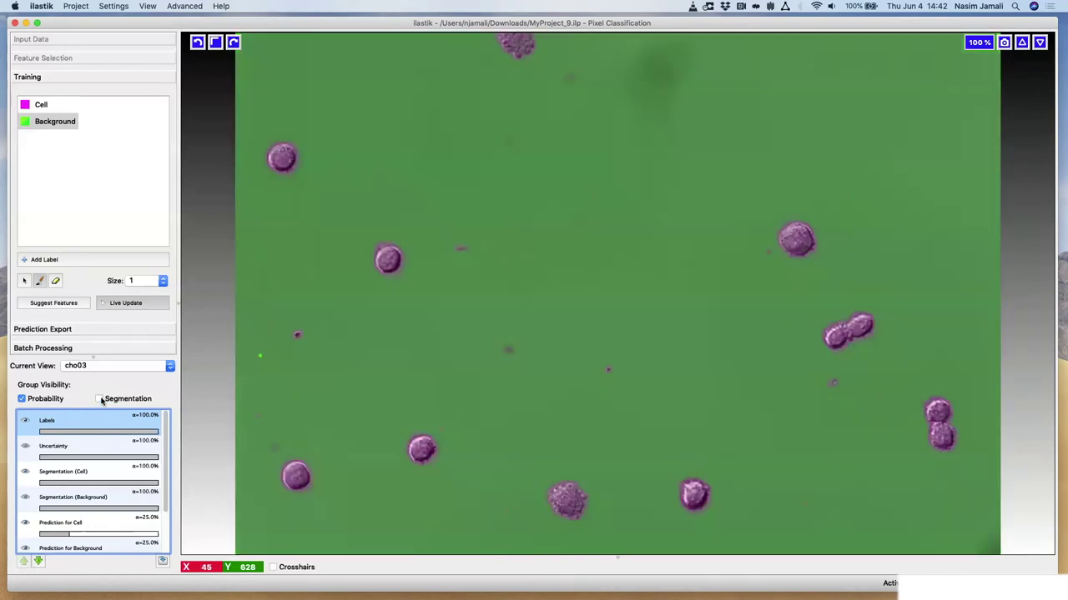
pyautogui.click(24, 472)
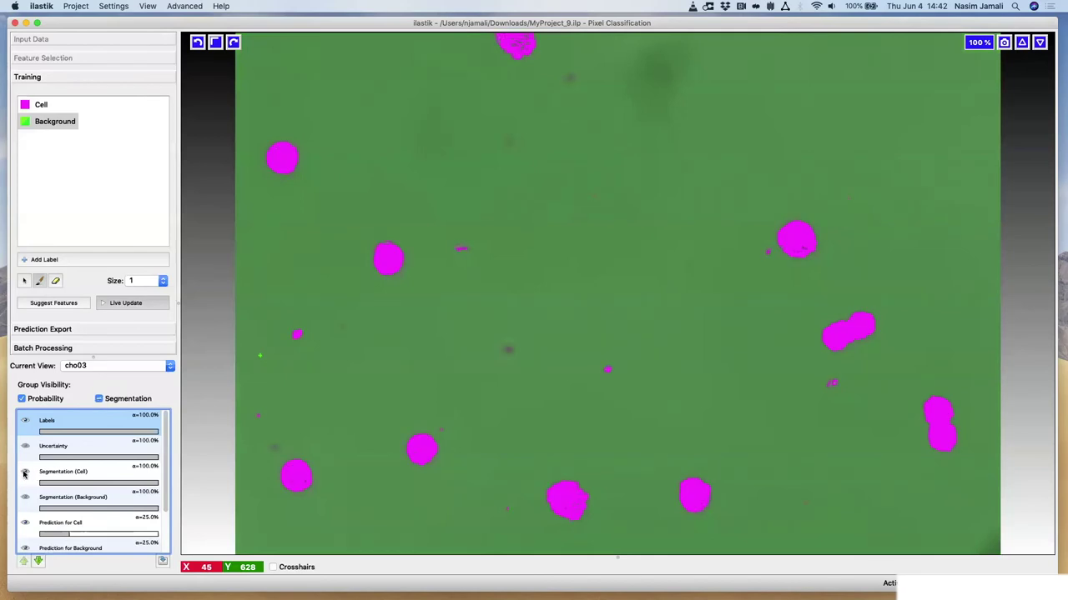
pyautogui.click(25, 473)
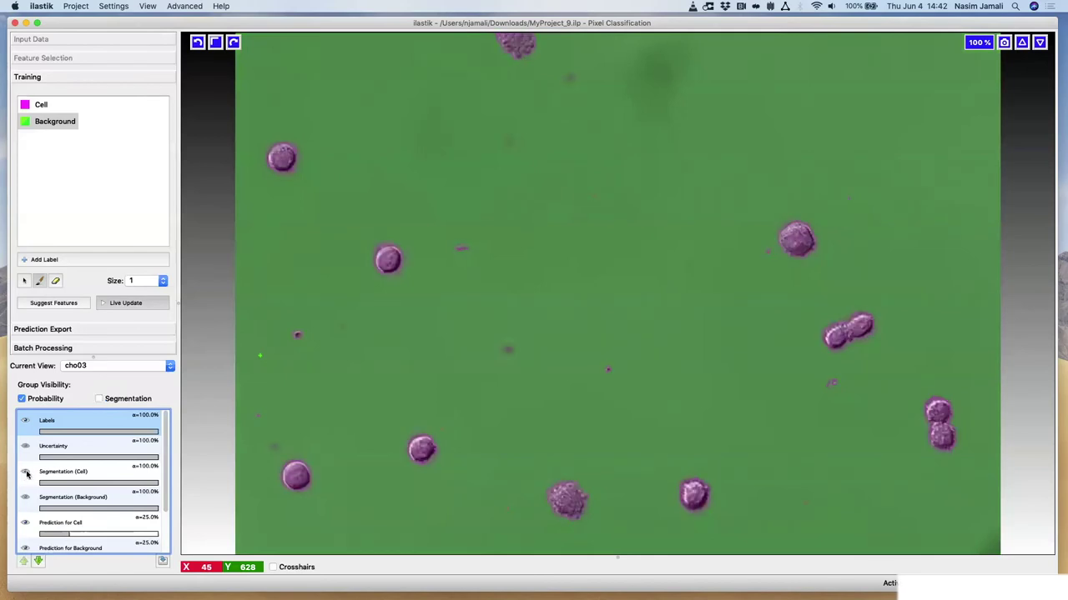
pyautogui.click(172, 368)
# Step: On cho07, add Background and Cell labels and briefly show the Cell segmentation overlay
pyautogui.click(97, 408)
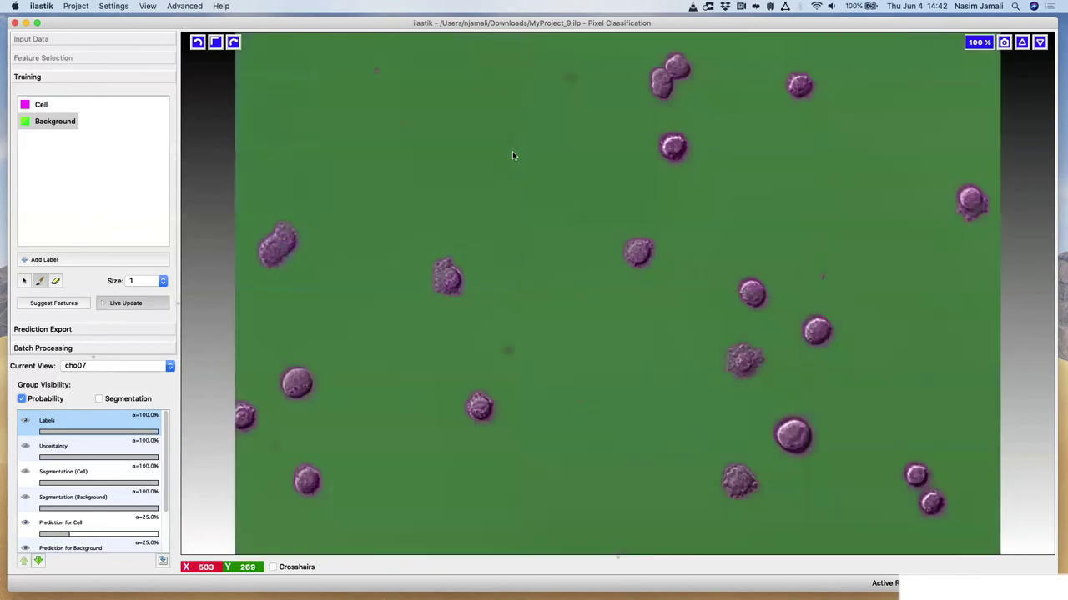
pyautogui.click(459, 194)
pyautogui.click(40, 104)
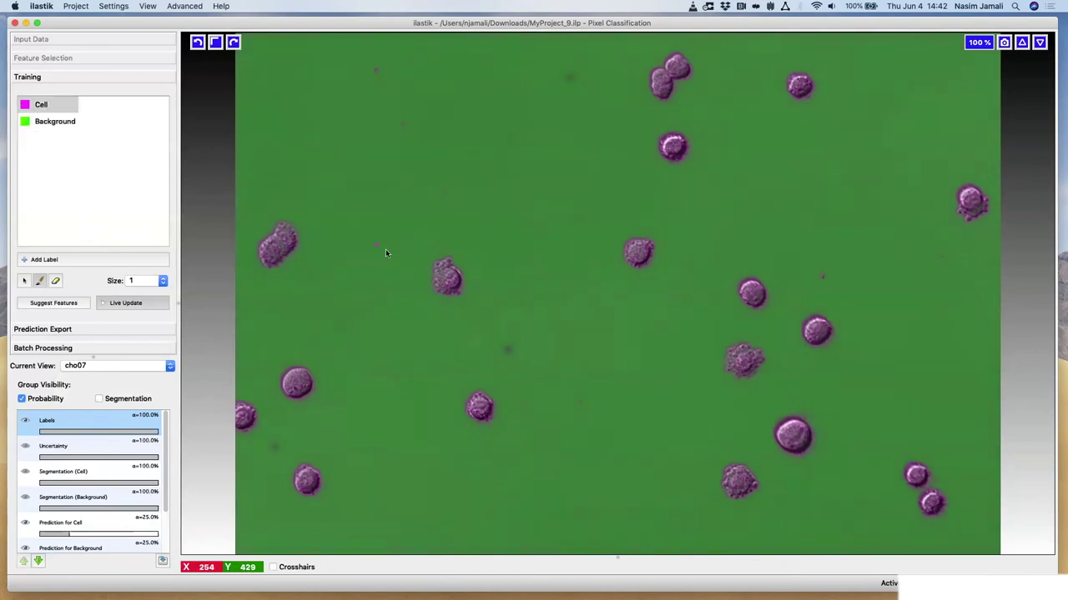
pyautogui.click(642, 256)
pyautogui.click(26, 473)
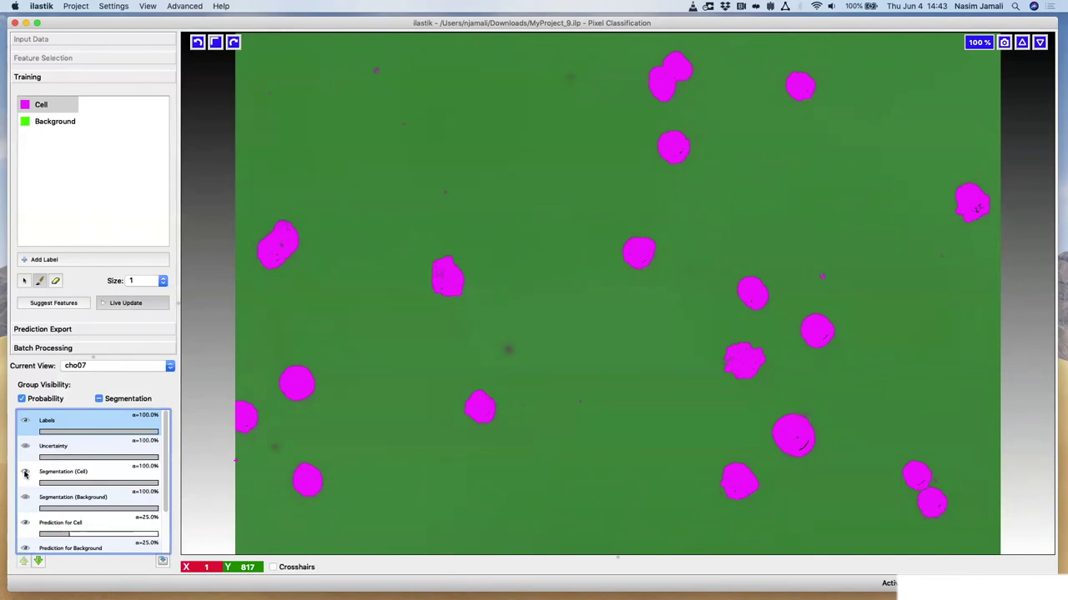
pyautogui.click(25, 472)
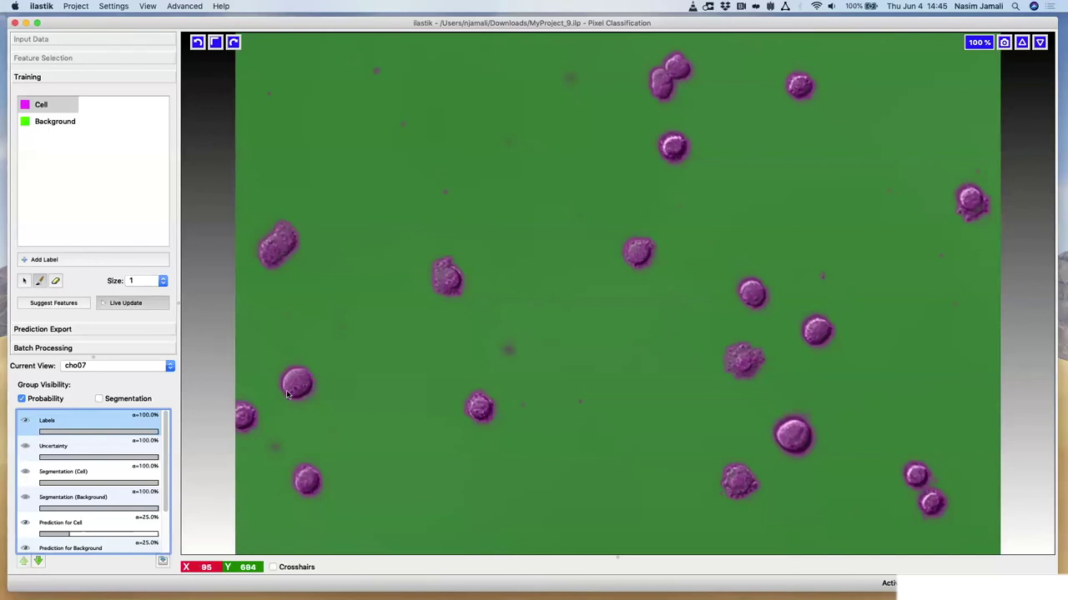
pyautogui.click(247, 384)
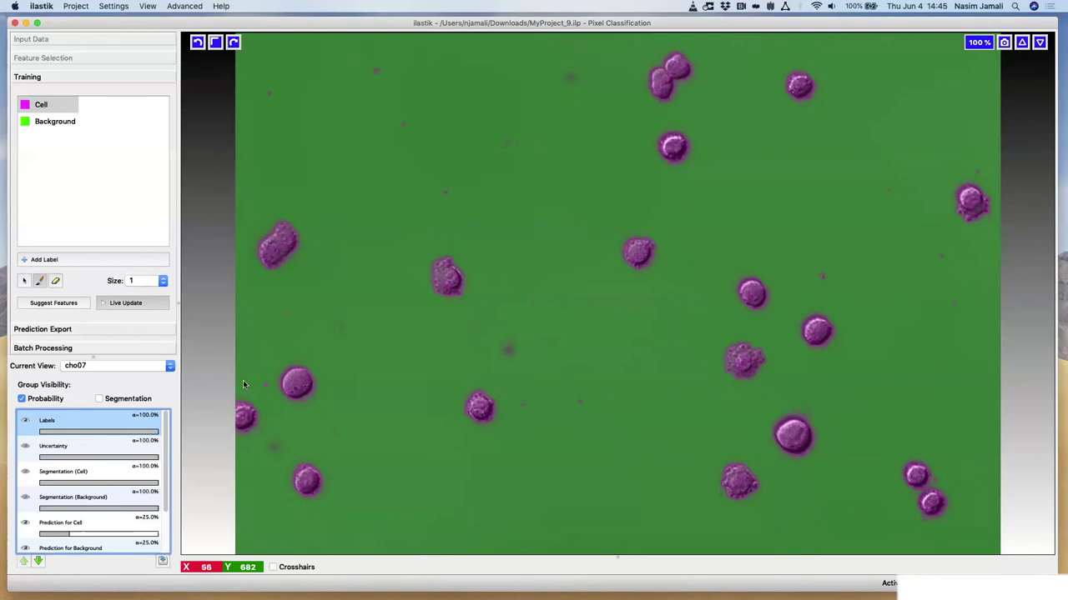
# Step: In Prediction Export's image settings, enable Transpose to Axis Order and change yxc to cyx
pyautogui.click(55, 330)
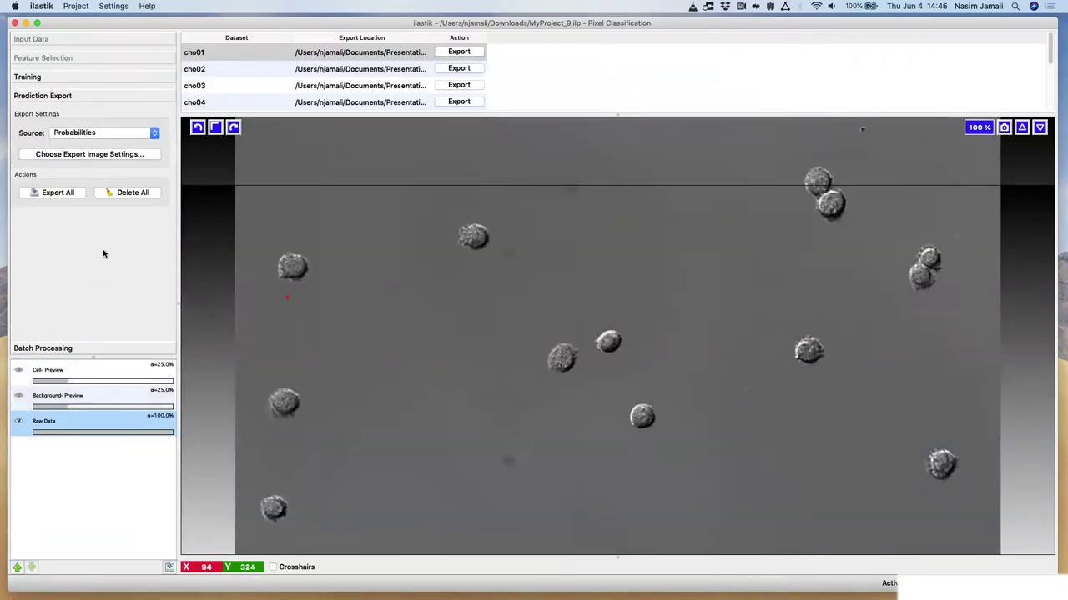
pyautogui.click(99, 158)
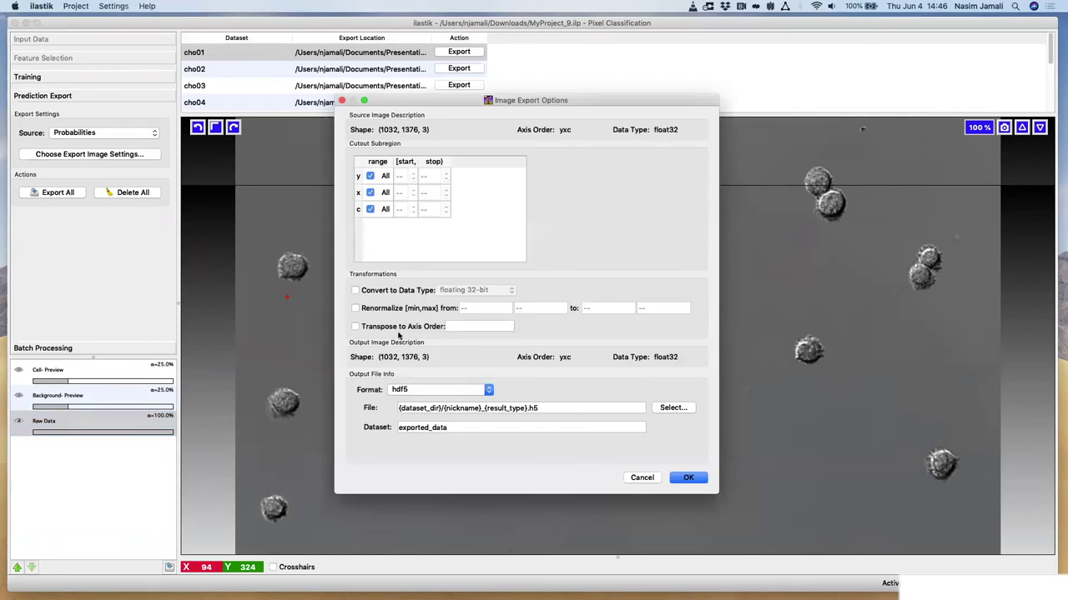
pyautogui.click(355, 327)
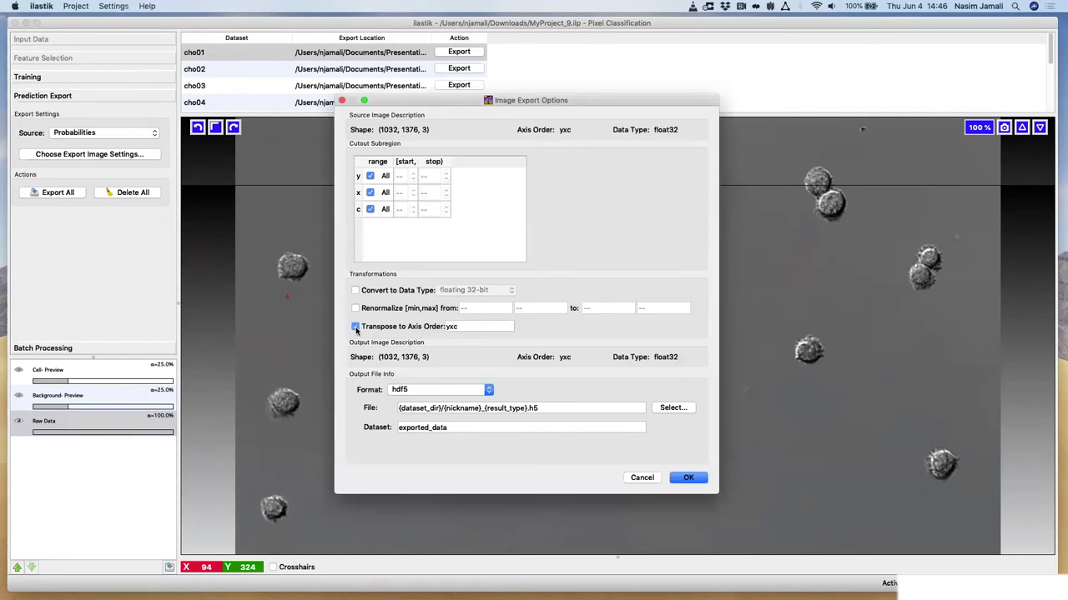
pyautogui.click(455, 326)
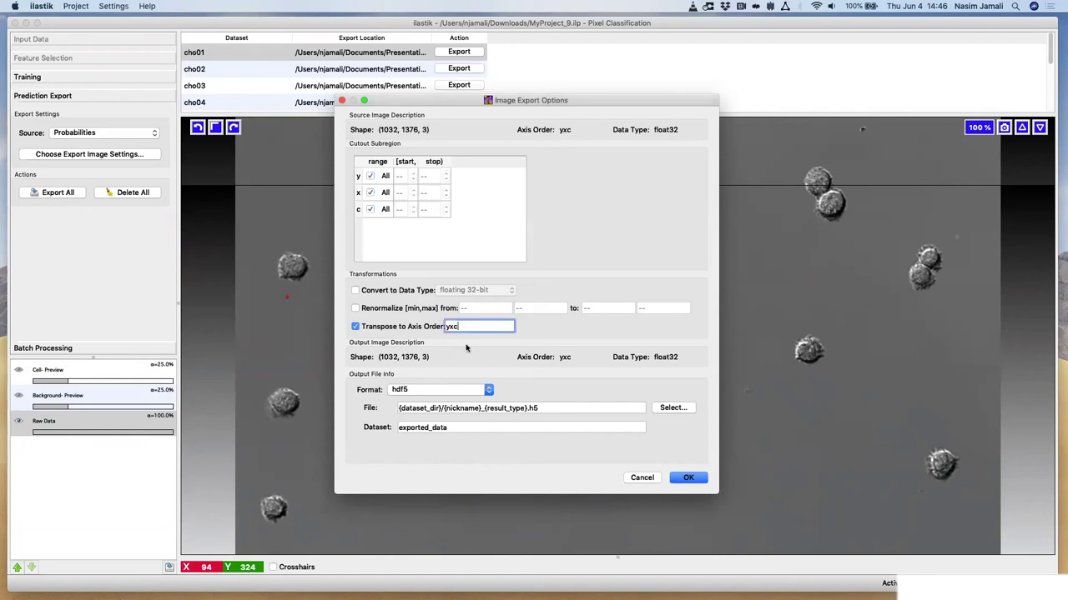
pyautogui.press('BackSpace')
pyautogui.write('c')
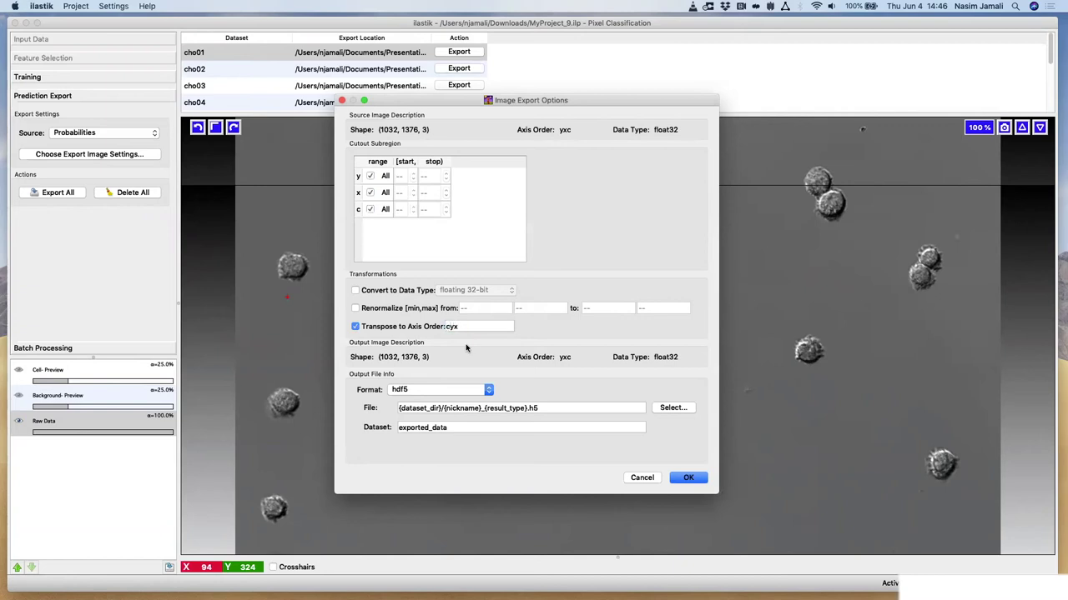
pyautogui.click(457, 327)
# Step: Choose tiff sequence as the export format and confirm the settings with OK
pyautogui.click(489, 394)
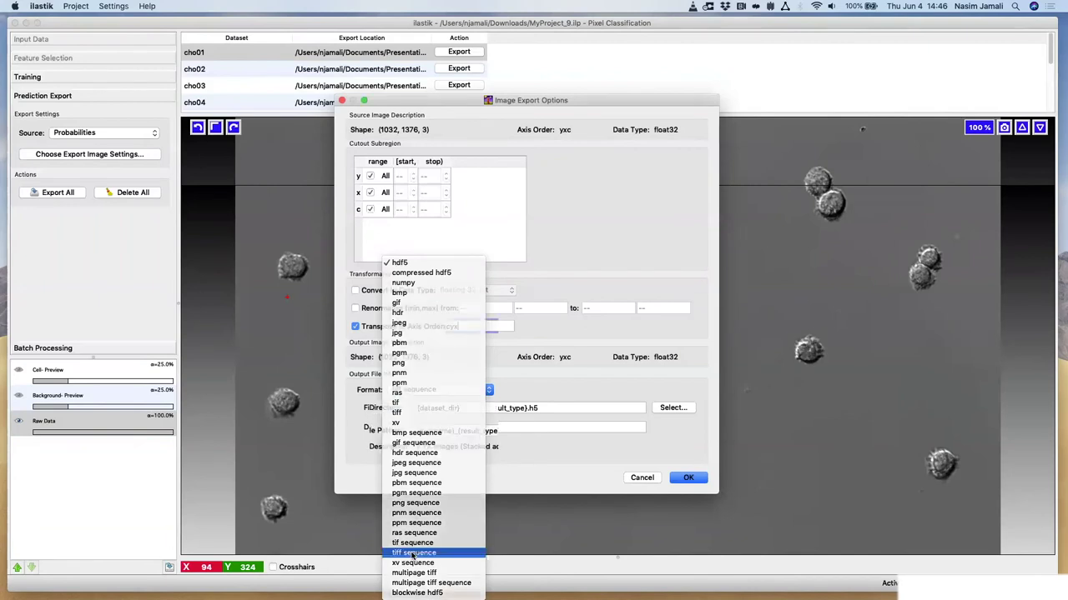
pyautogui.click(412, 554)
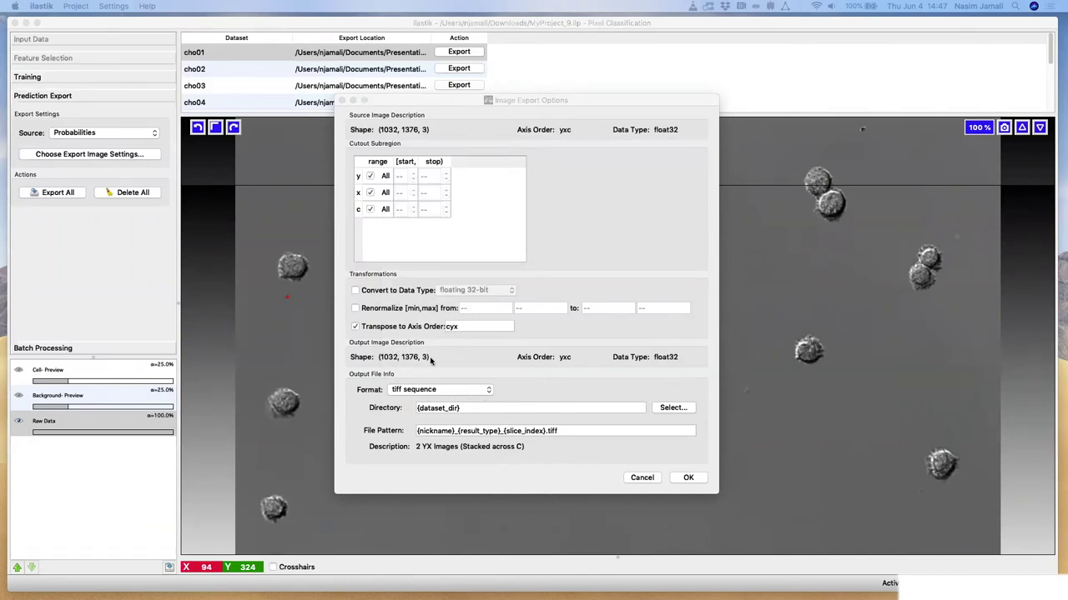
pyautogui.click(688, 478)
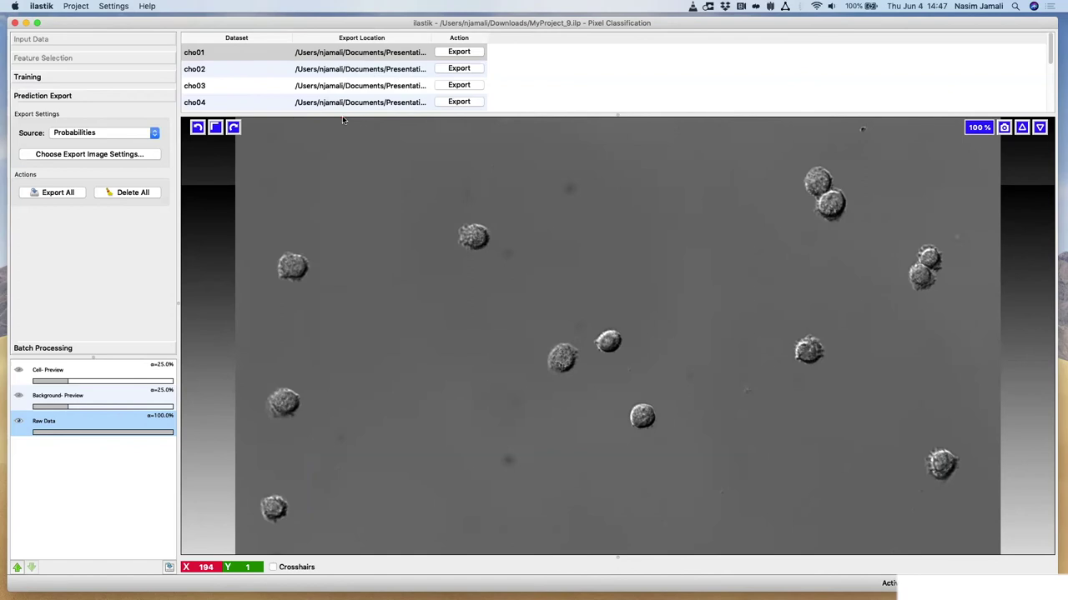
# Step: Start the batch export of probability maps with Export All
pyautogui.click(68, 197)
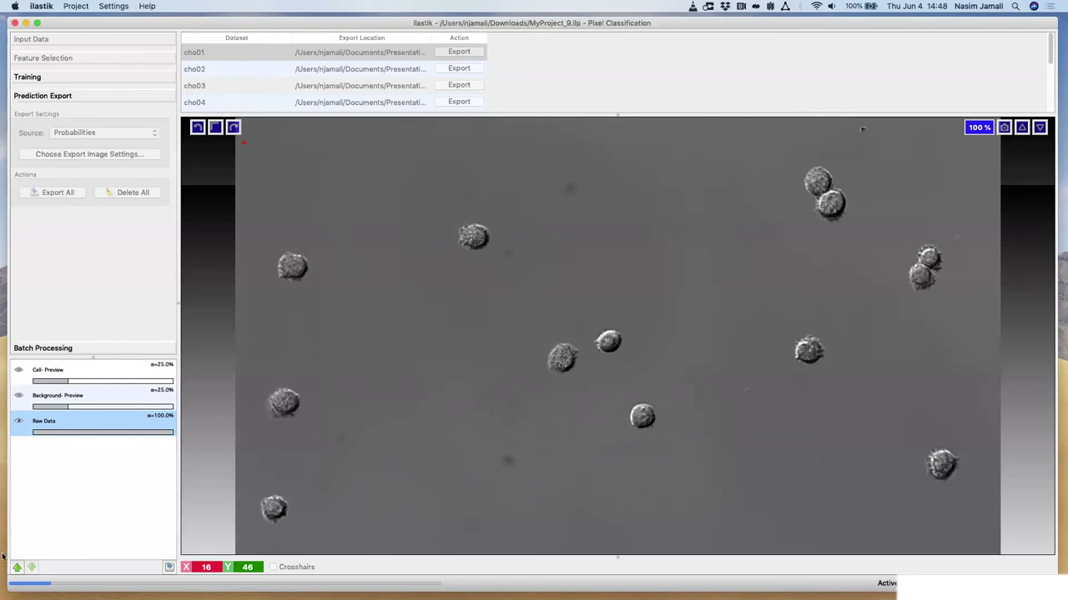
pyautogui.moveTo(126, 584)
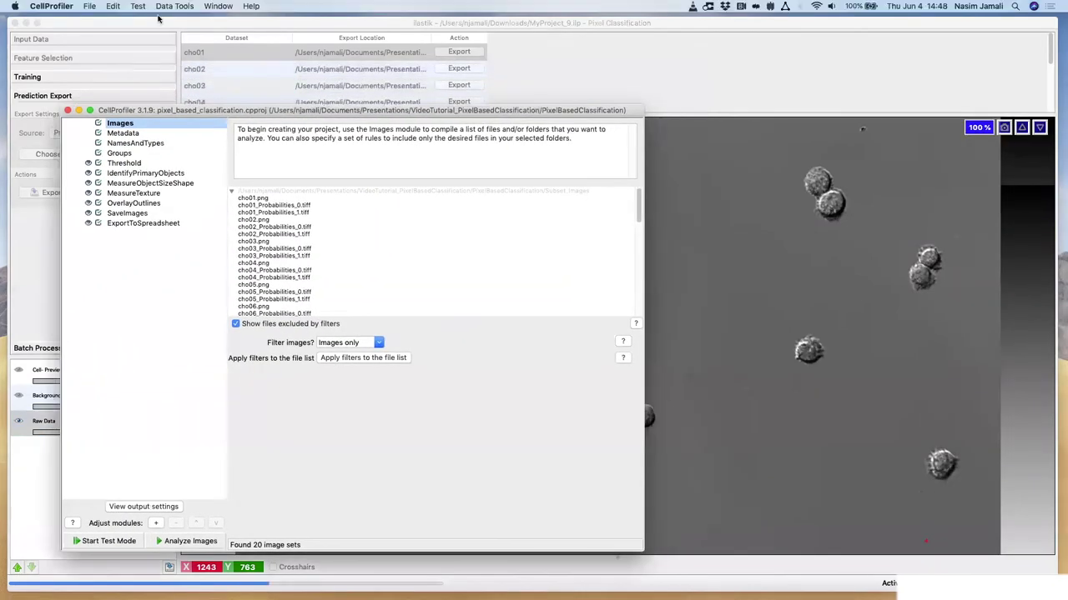
# Step: Shrink the ilastik window to the upper right and switch to the SubsetImages Finder window
pyautogui.moveTo(102, 25); pyautogui.dragTo(187, 30)
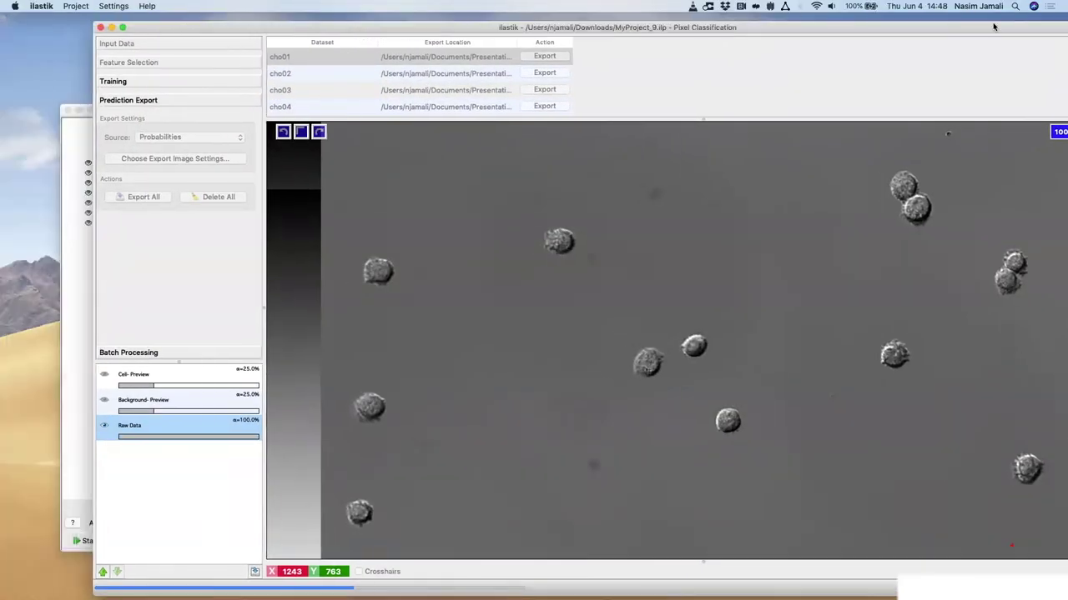
pyautogui.moveTo(993, 26); pyautogui.dragTo(882, 28)
pyautogui.moveTo(1030, 30); pyautogui.dragTo(619, 156)
pyautogui.moveTo(500, 158); pyautogui.dragTo(896, 50)
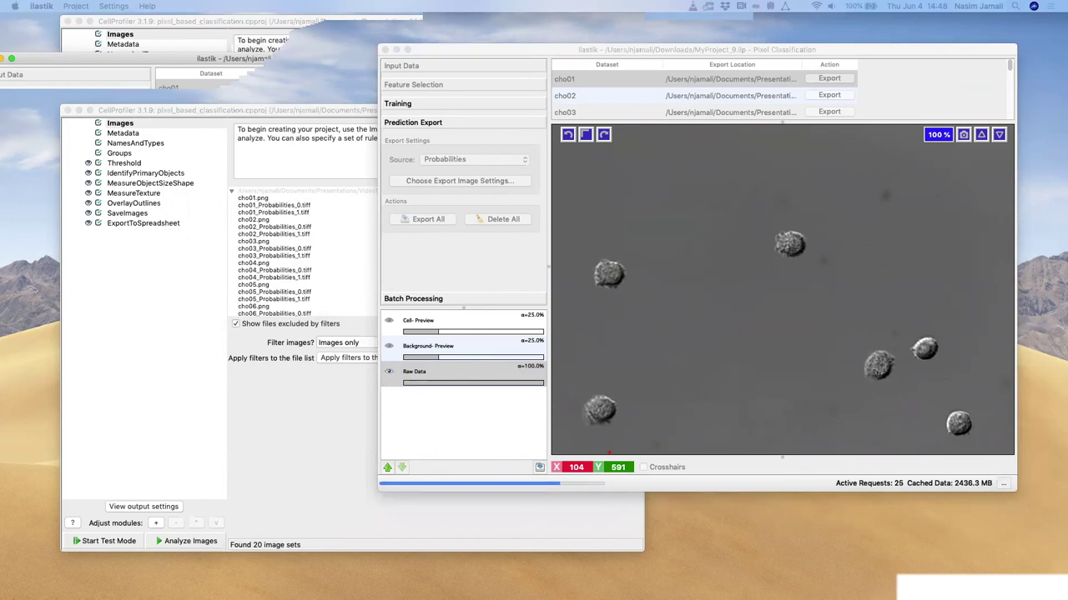
pyautogui.press('super+Tab')
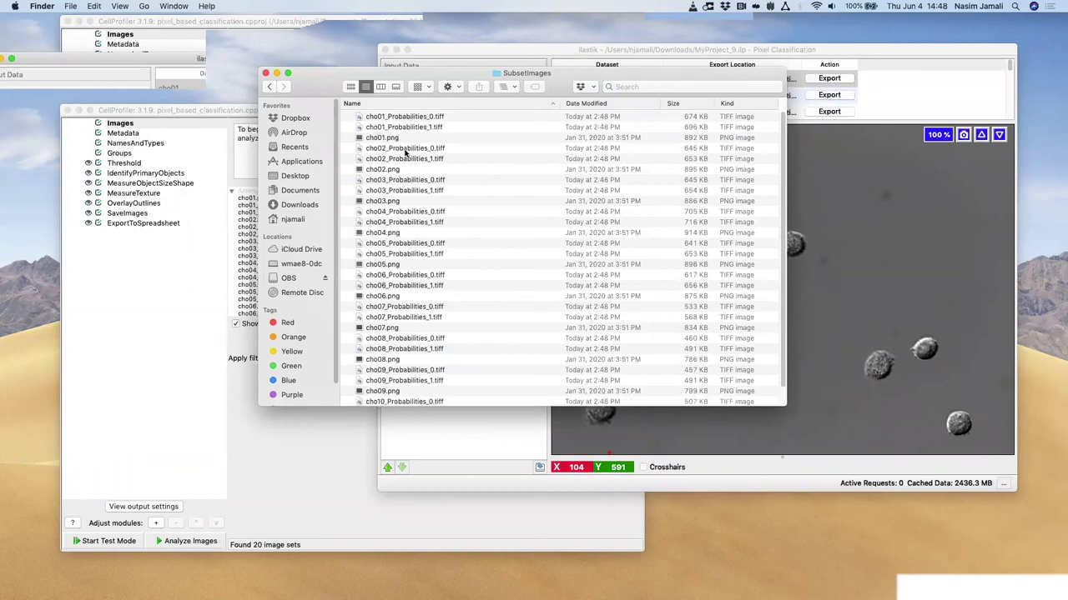
# Step: Go up to the PixelBasedClassification folder and select pixel_based_classification.cpproj
pyautogui.scroll(-2, 421, 309)
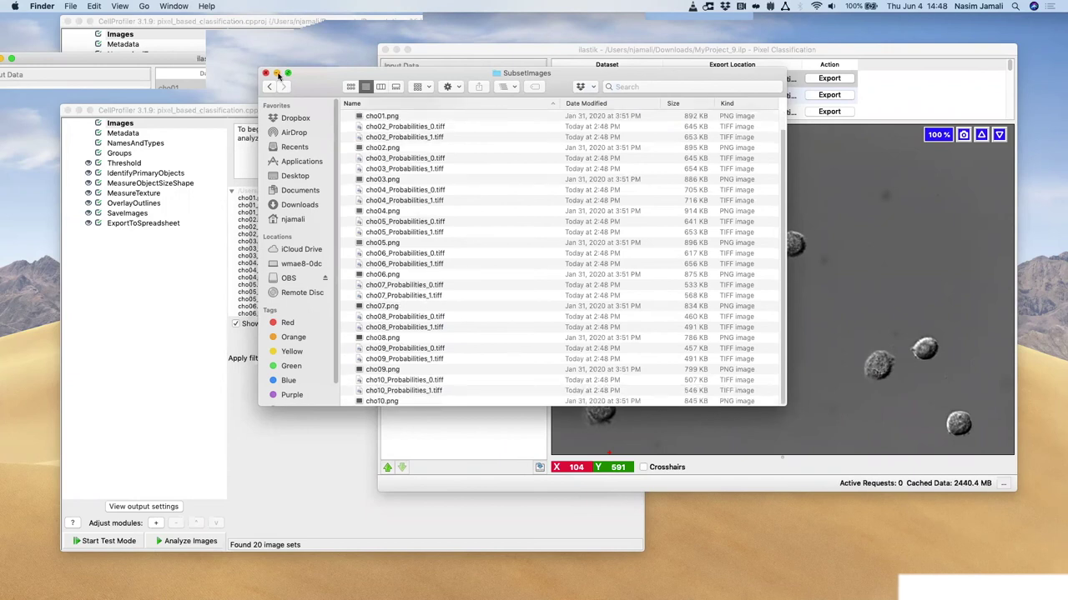
pyautogui.moveTo(310, 75); pyautogui.dragTo(484, 118)
pyautogui.click(281, 200)
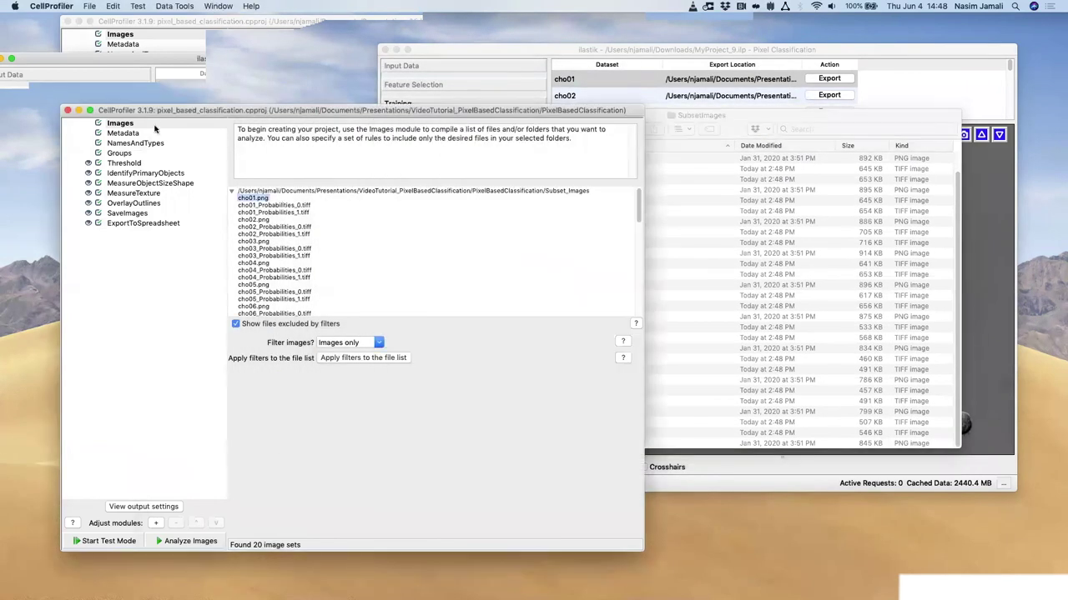
pyautogui.click(725, 121)
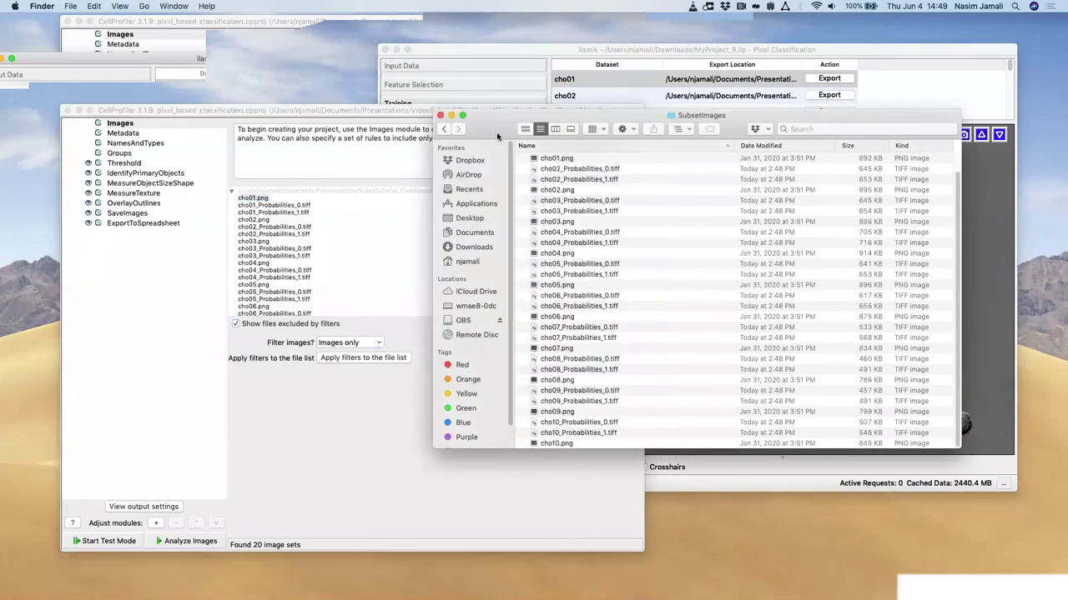
pyautogui.click(444, 129)
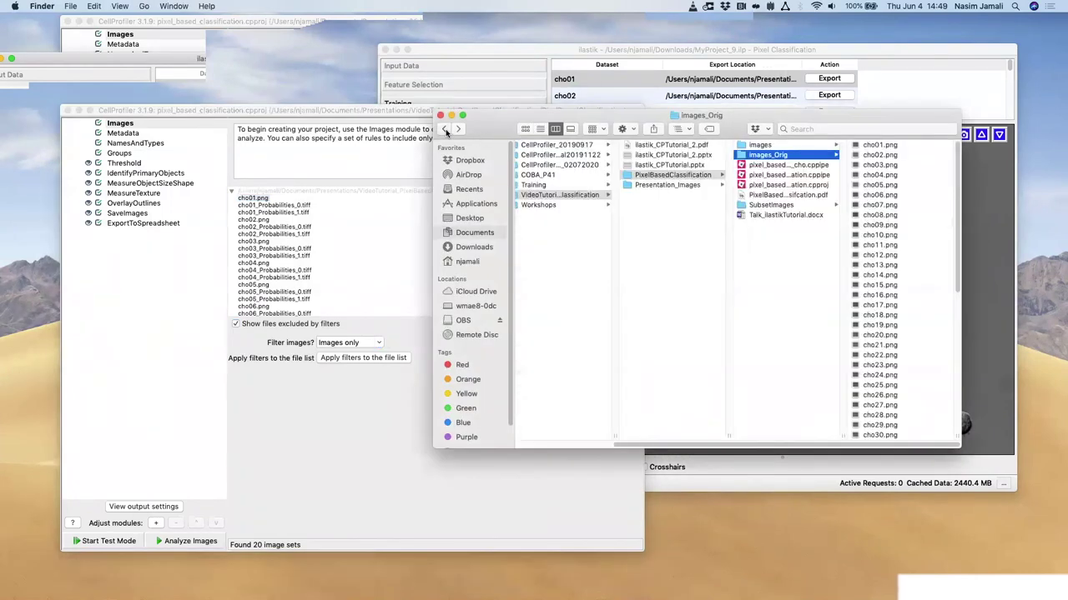
pyautogui.click(809, 185)
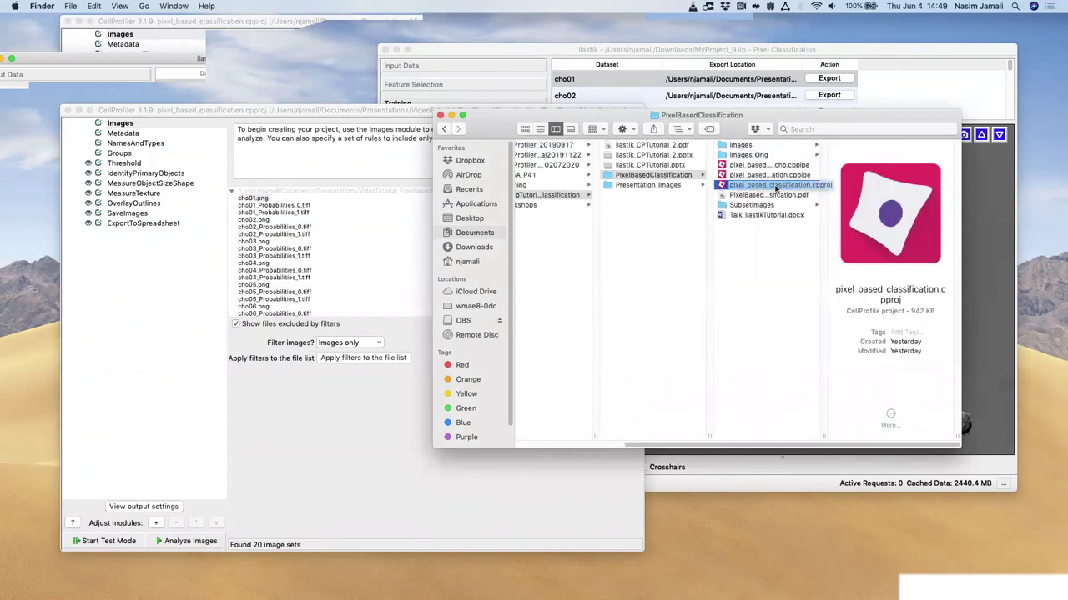
# Step: Load the project file into CellProfiler and browse to the SubsetImages folder in Finder
pyautogui.moveTo(776, 188); pyautogui.dragTo(118, 210)
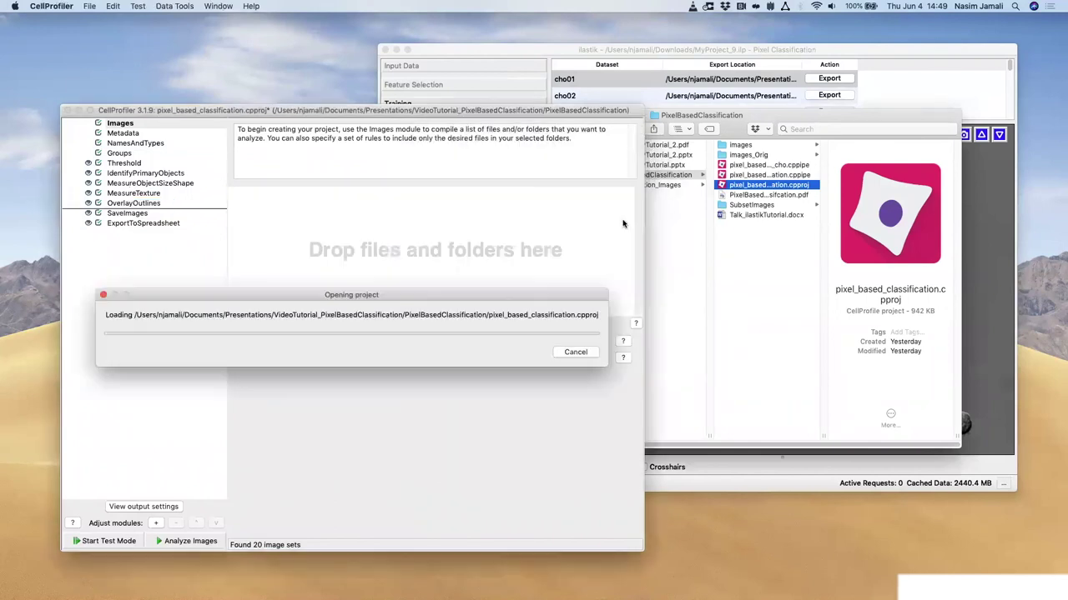
pyautogui.moveTo(643, 205); pyautogui.dragTo(434, 205)
pyautogui.click(570, 129)
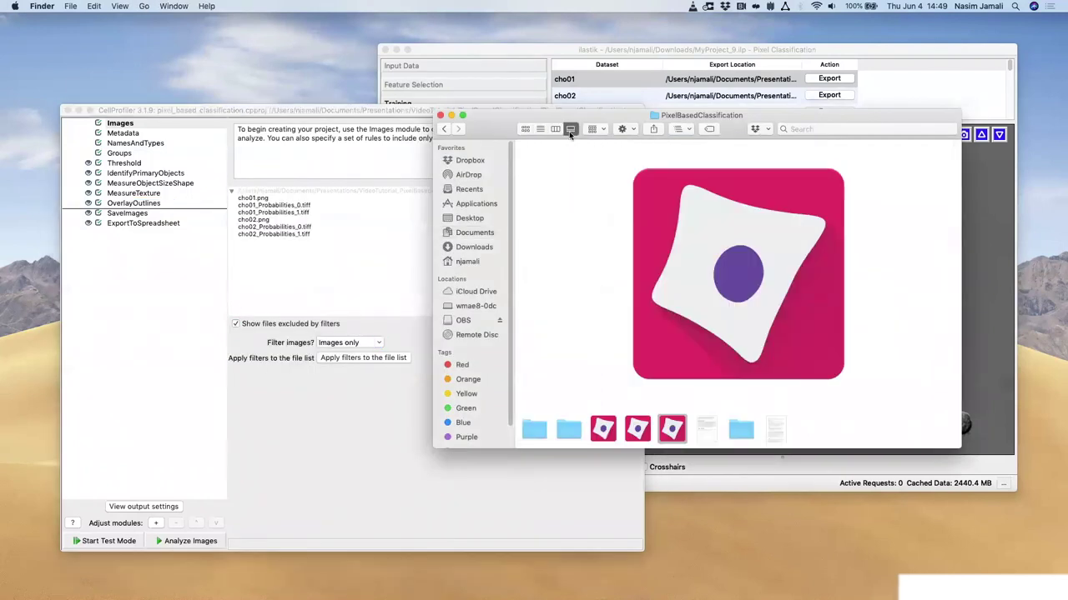
pyautogui.click(555, 129)
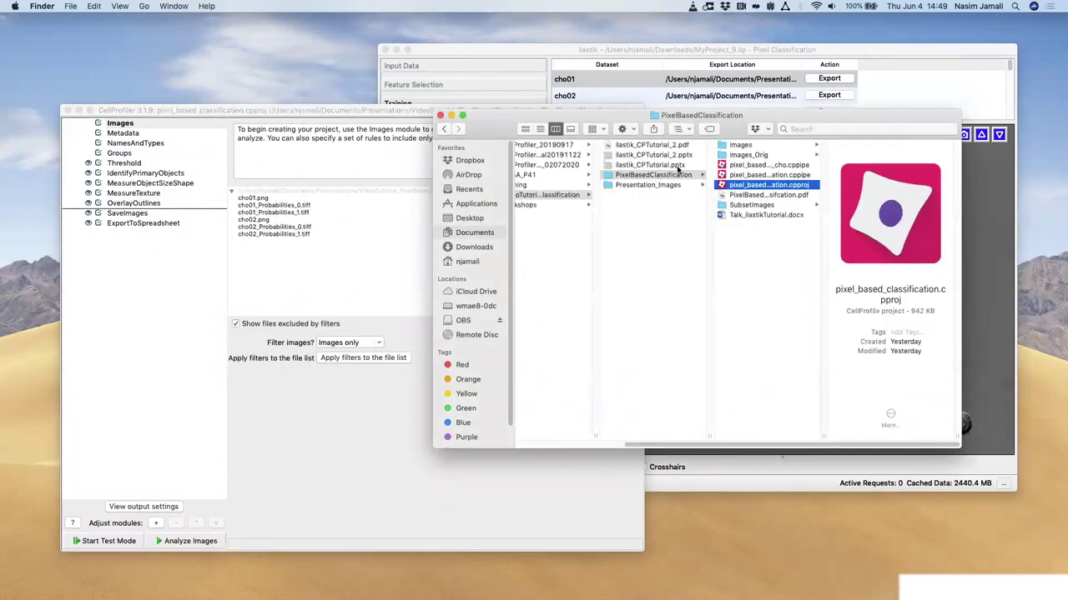
pyautogui.click(745, 207)
pyautogui.press('Right')
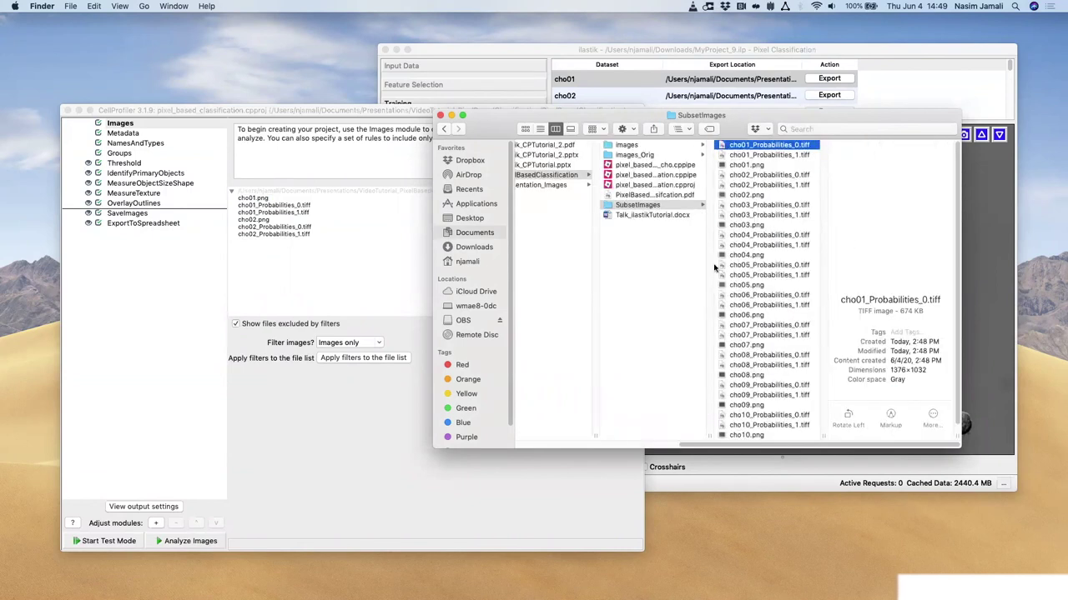
# Step: Clear CellProfiler's image file list and drop the SubsetImages folder onto it
pyautogui.click(364, 233)
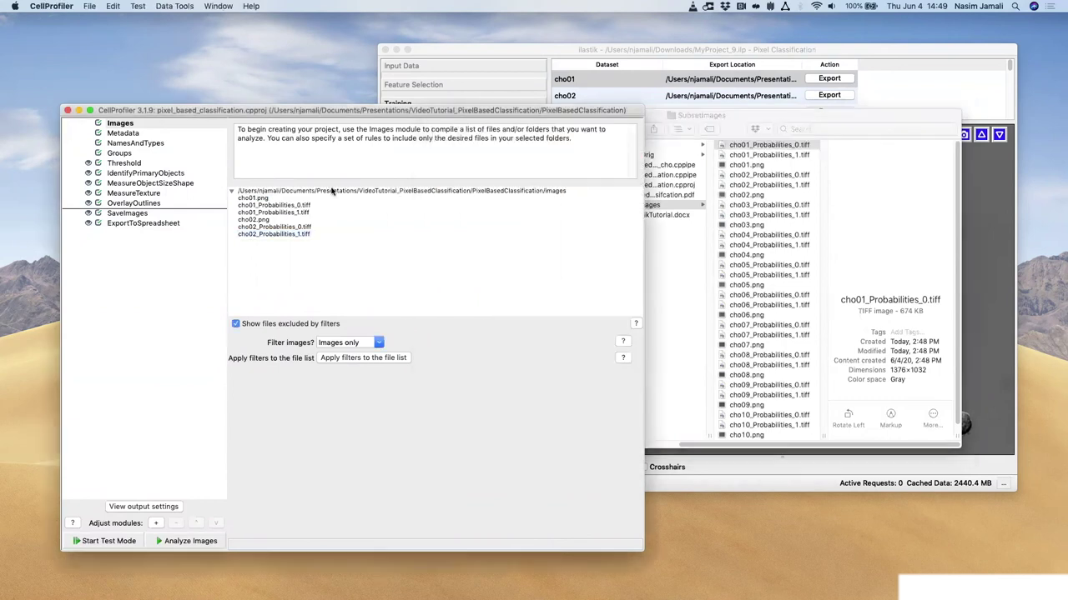
pyautogui.rightClick(332, 192)
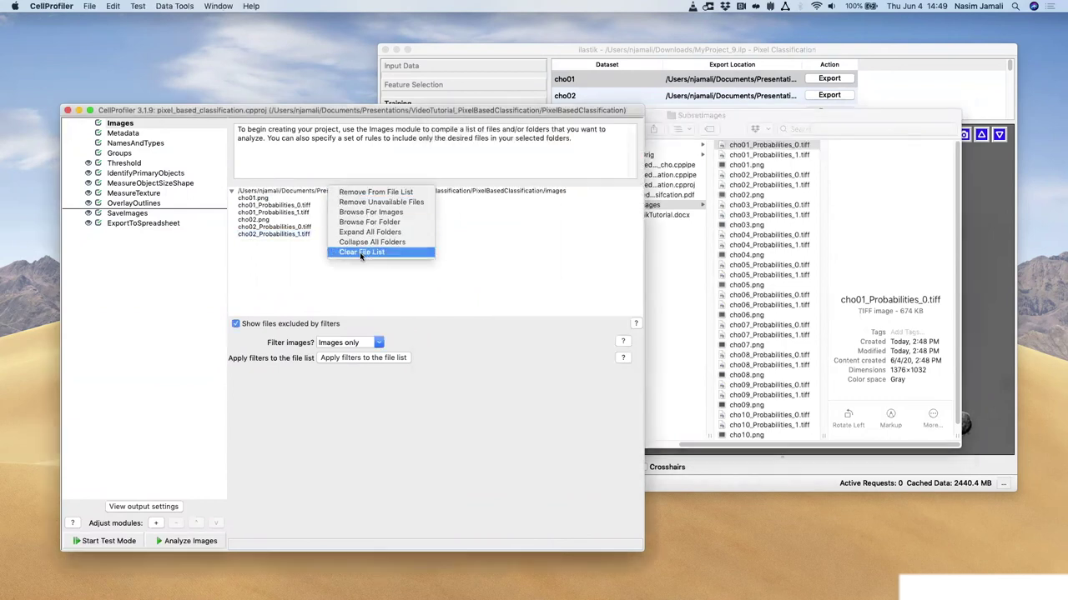
pyautogui.click(359, 252)
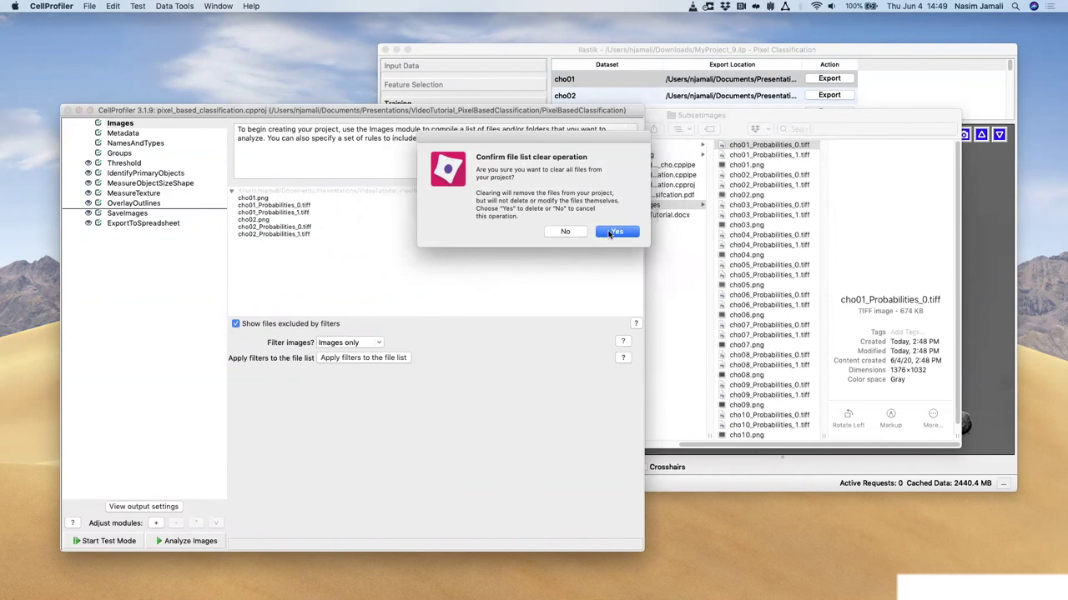
pyautogui.click(615, 232)
pyautogui.click(655, 204)
pyautogui.moveTo(637, 205); pyautogui.dragTo(333, 224)
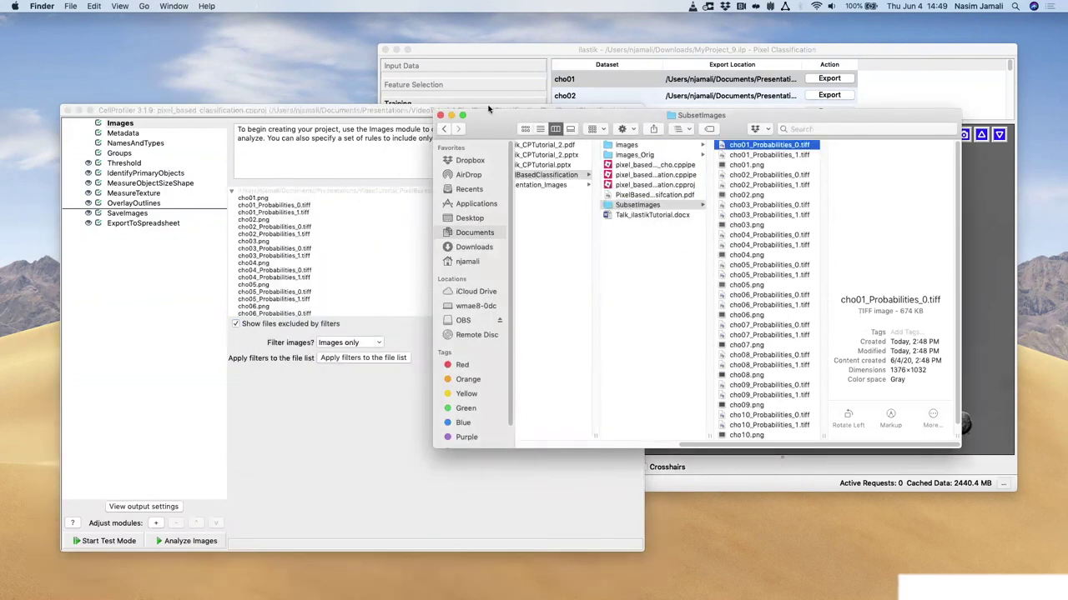
pyautogui.click(452, 115)
pyautogui.moveTo(376, 114); pyautogui.dragTo(401, 70)
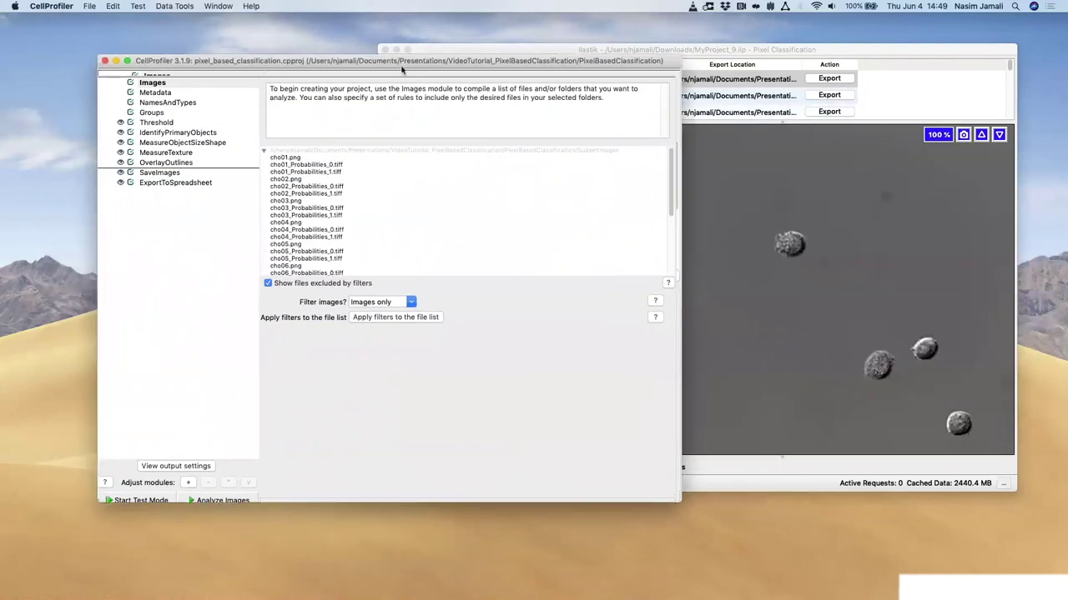
# Step: Extract probnum metadata from the new files and check ilastik's cell/background predictions
pyautogui.click(157, 90)
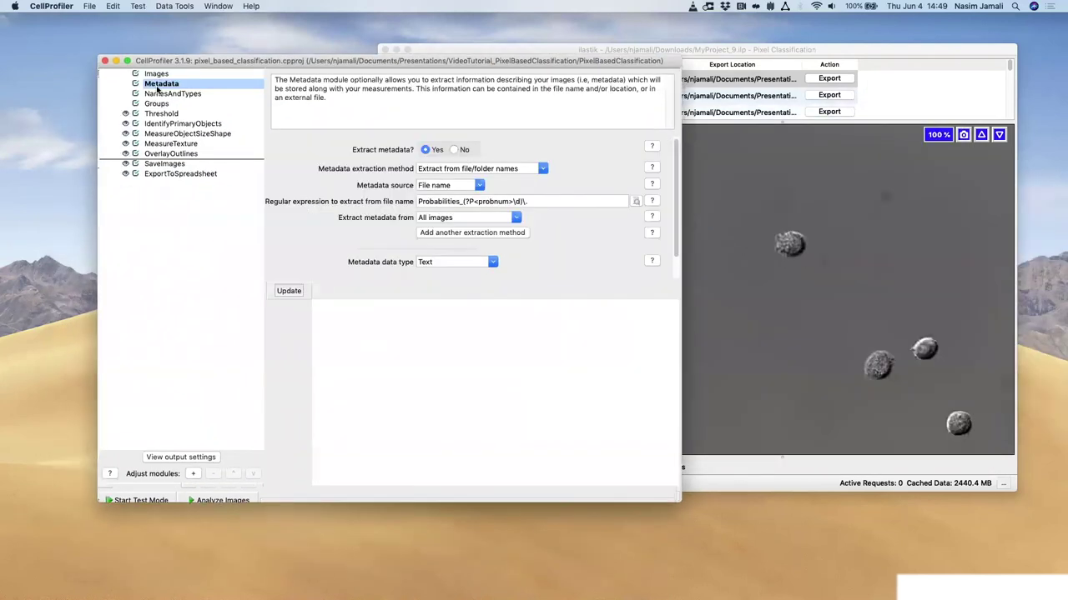
pyautogui.click(296, 292)
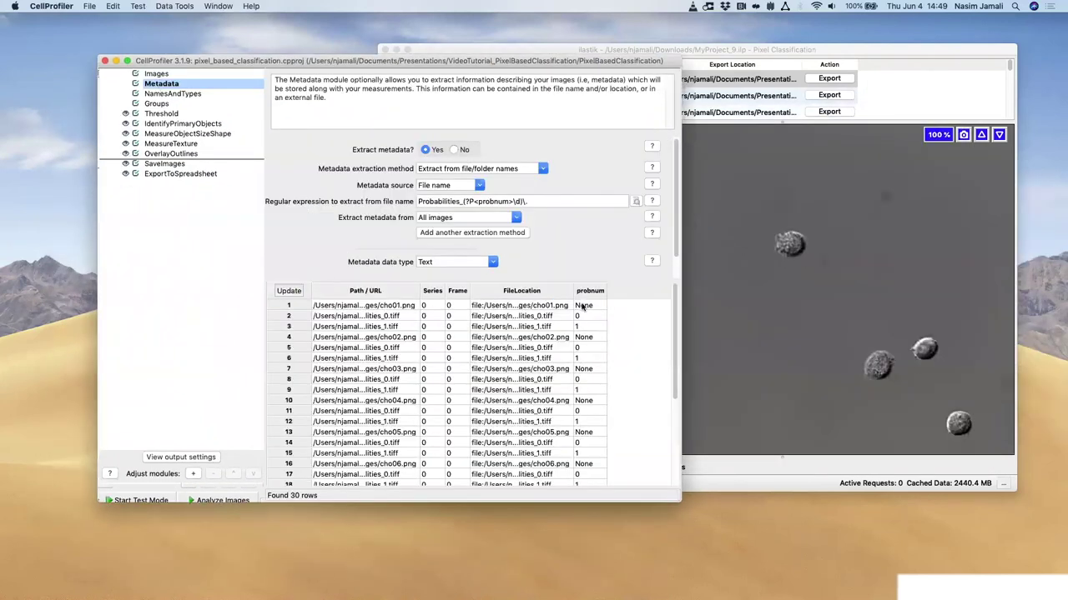
pyautogui.click(171, 95)
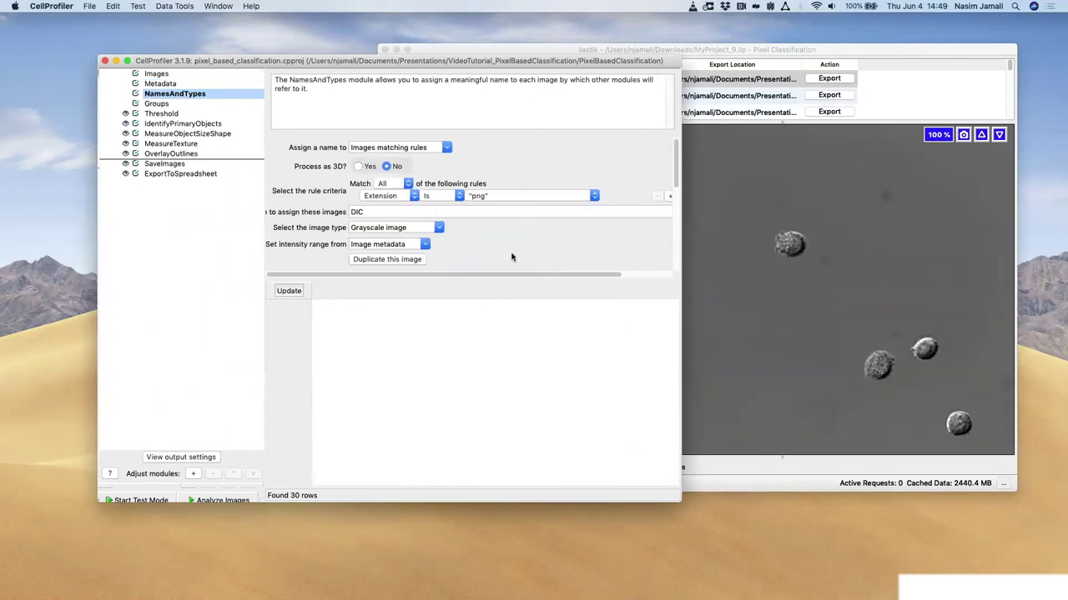
pyautogui.moveTo(612, 276); pyautogui.dragTo(610, 339)
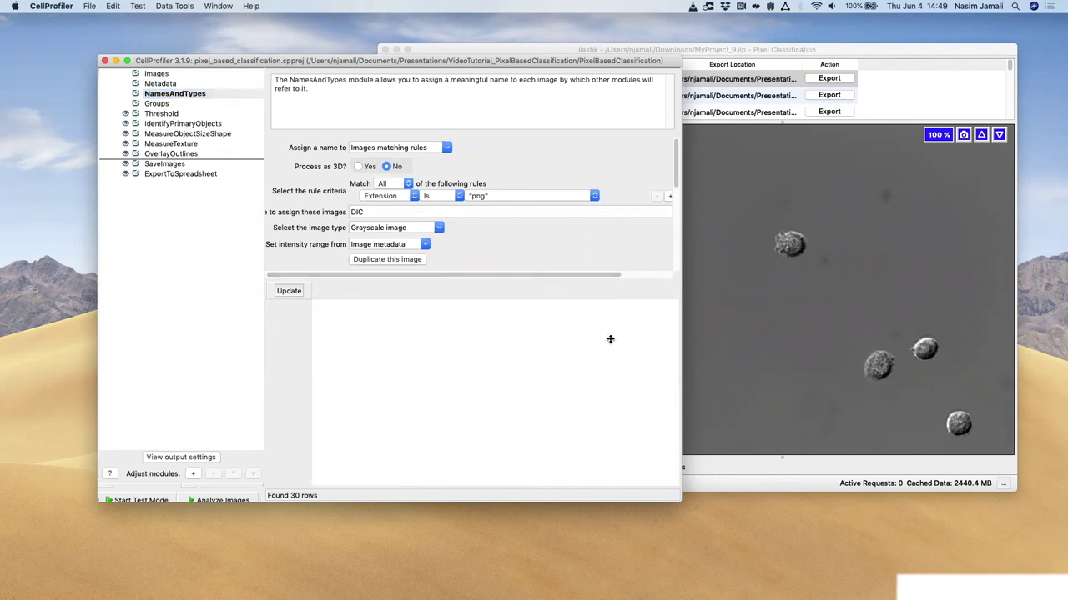
pyautogui.click(872, 54)
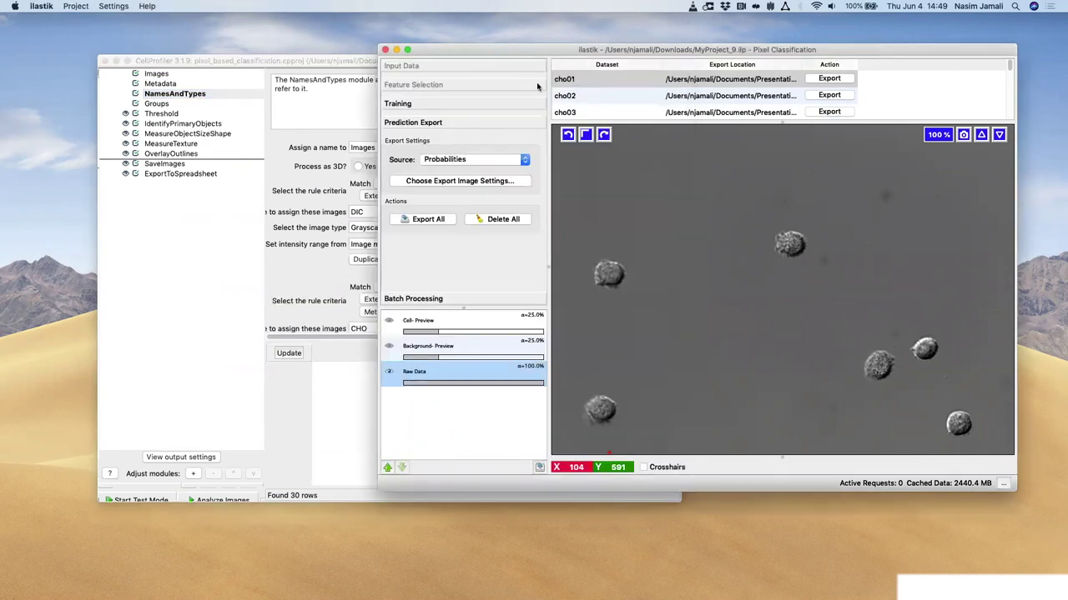
pyautogui.click(404, 108)
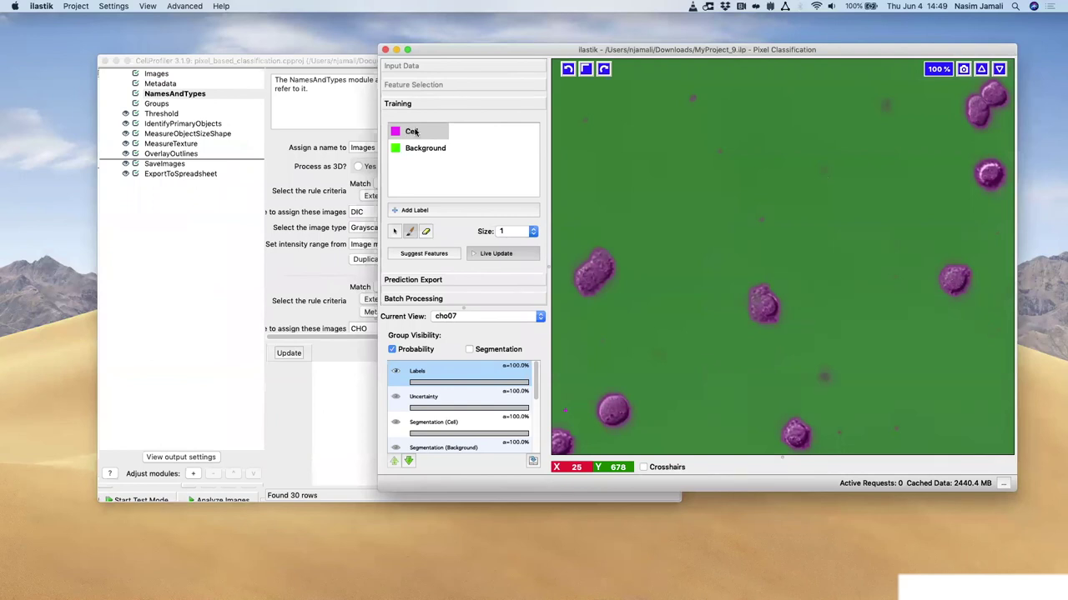
# Step: Update NamesAndTypes to pair each cho Probabilities_0 tiff with its DIC png, giving 10 sets
pyautogui.click(318, 272)
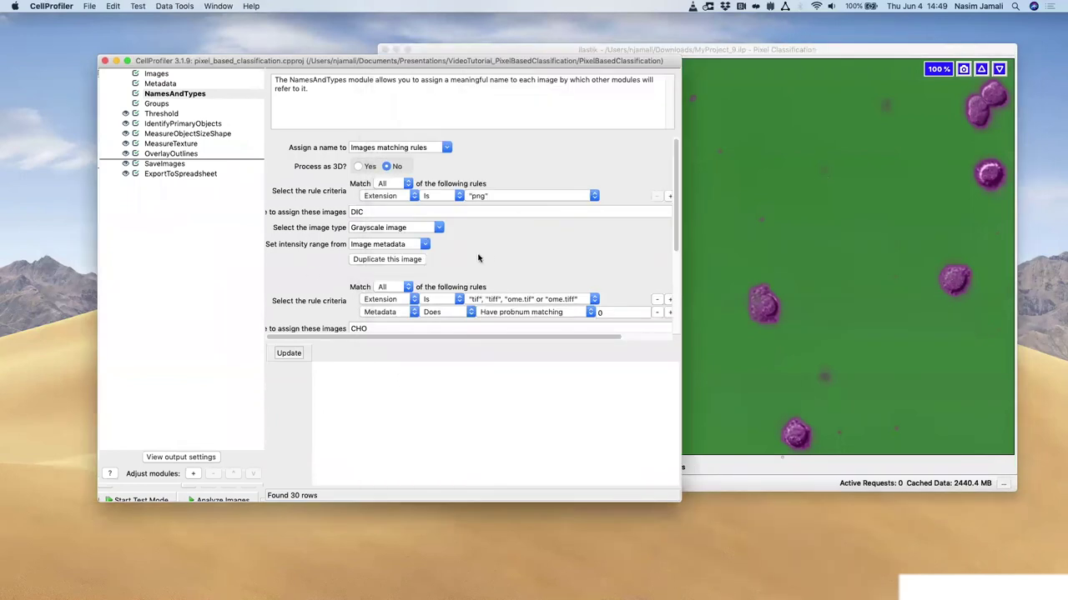
pyautogui.scroll(-3, 479, 258)
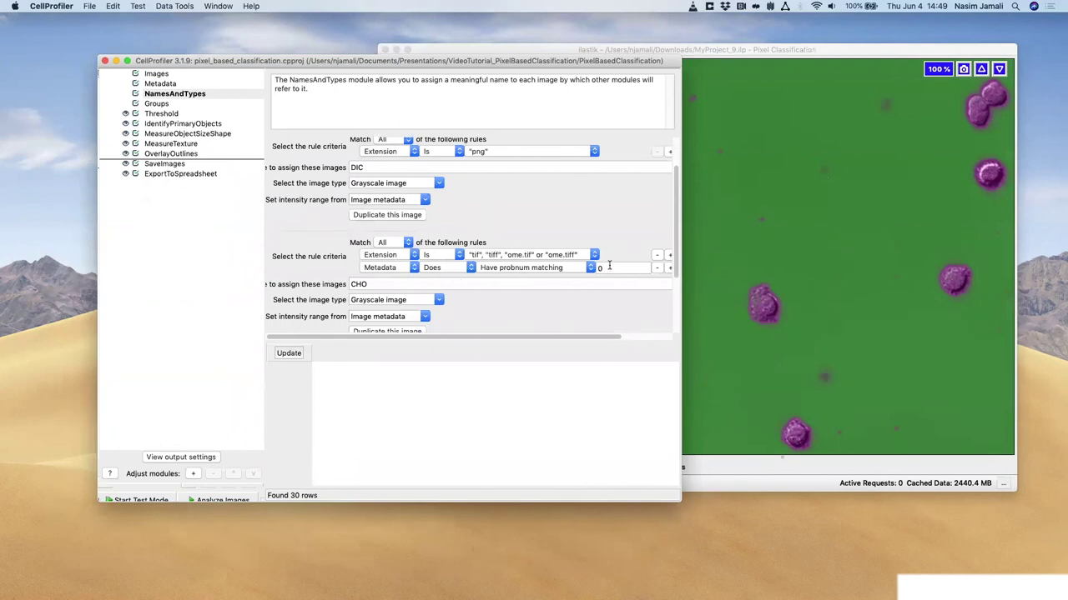
pyautogui.scroll(-6, 609, 265)
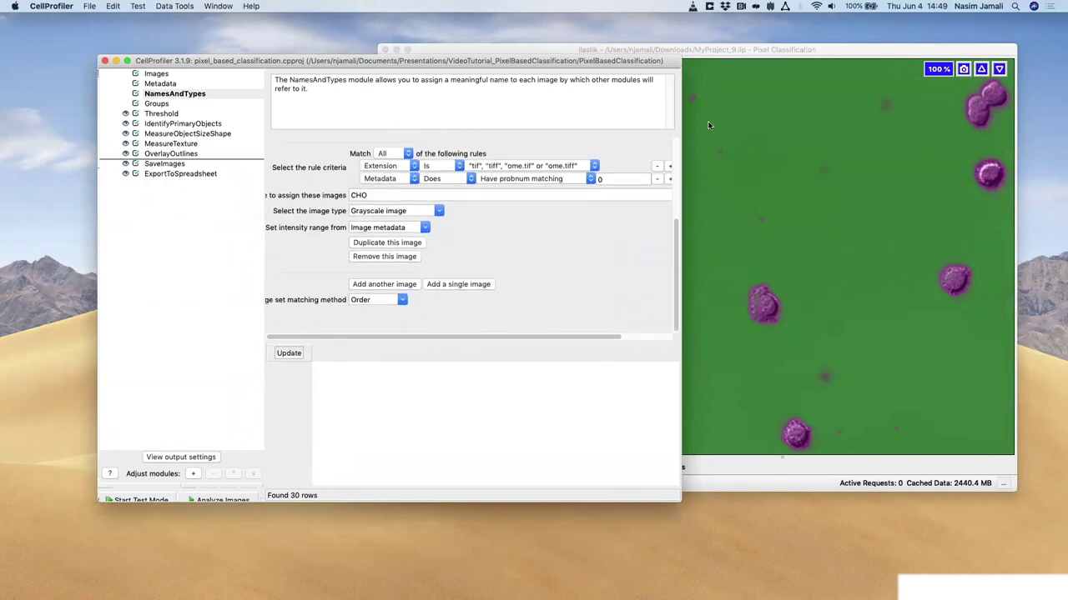
pyautogui.click(739, 52)
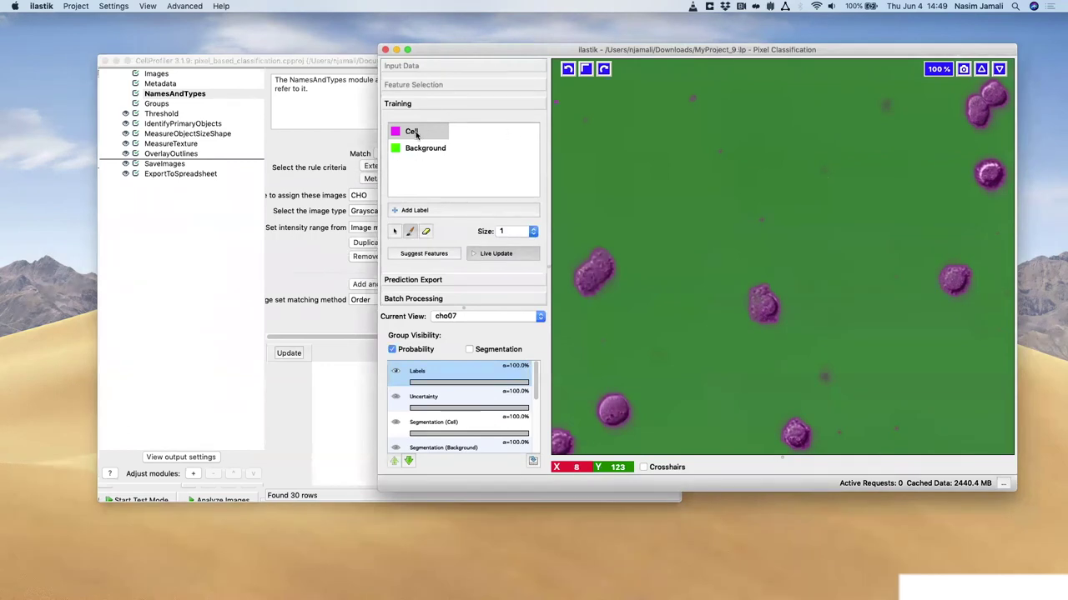
pyautogui.click(330, 282)
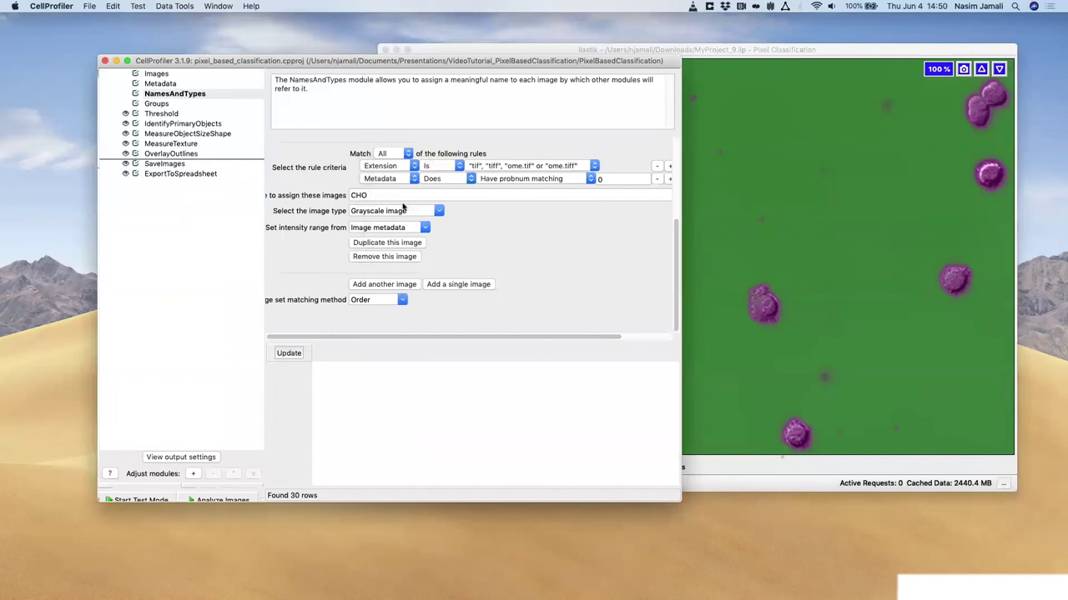
pyautogui.click(287, 357)
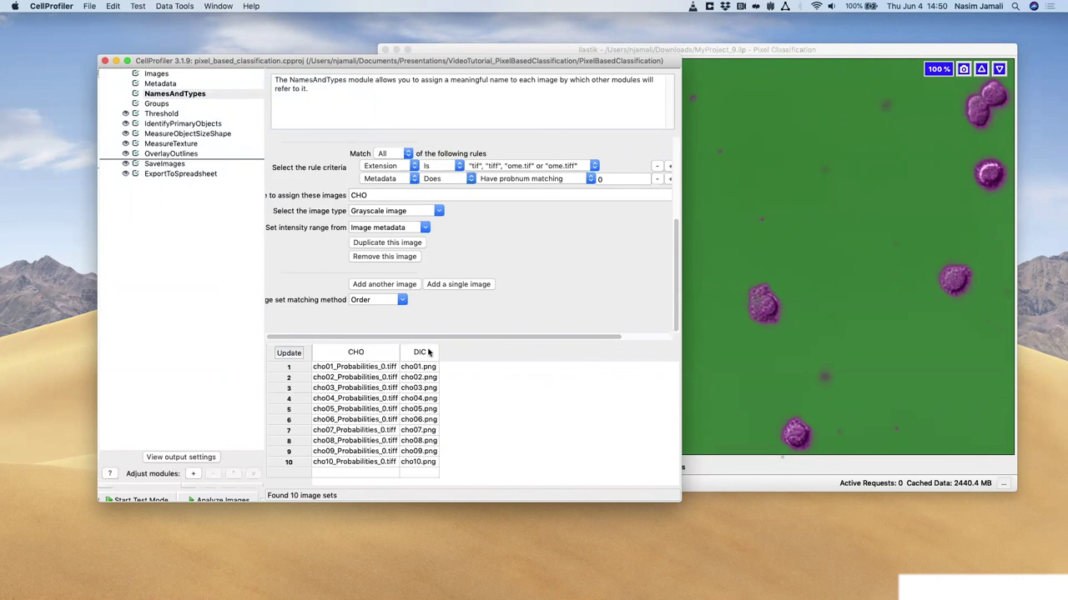
# Step: Step the test run through Threshold, then enlarge and close the thresholded DIC figure
pyautogui.click(378, 62)
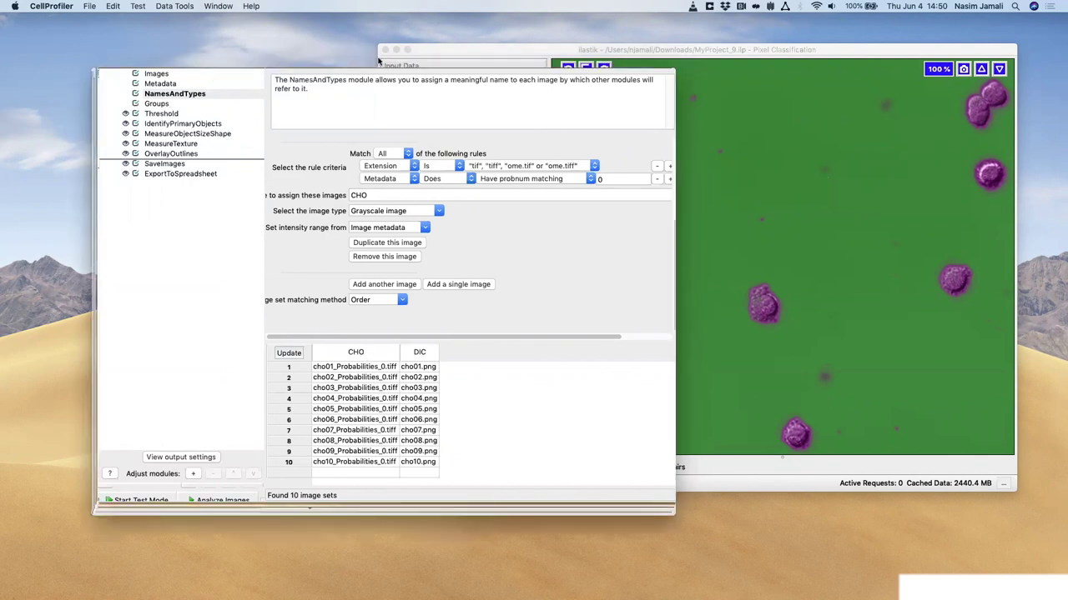
pyautogui.click(397, 50)
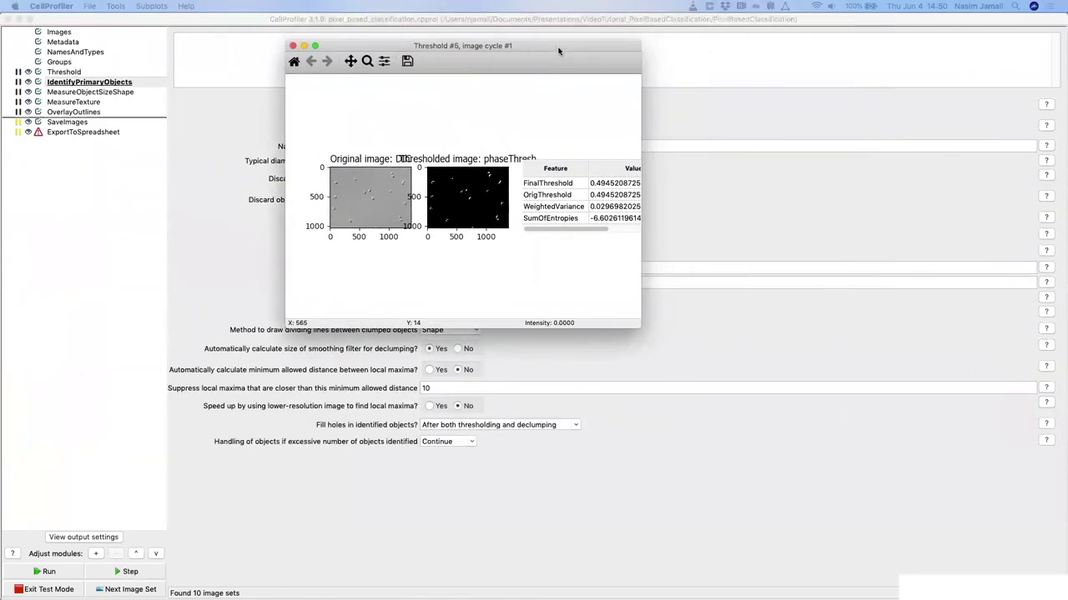
pyautogui.moveTo(800, 431); pyautogui.dragTo(994, 548)
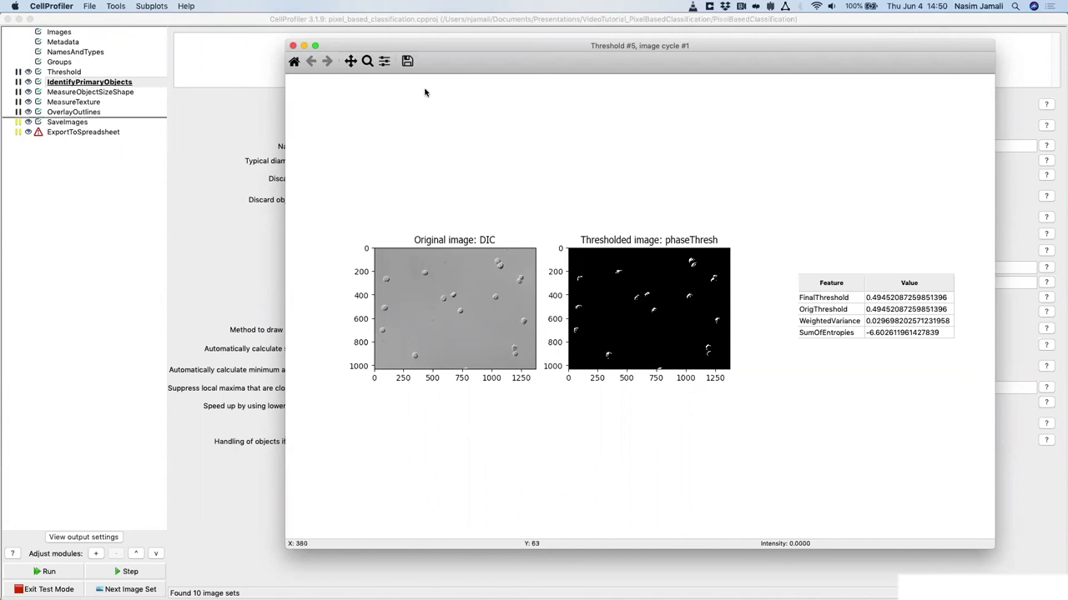
pyautogui.click(303, 45)
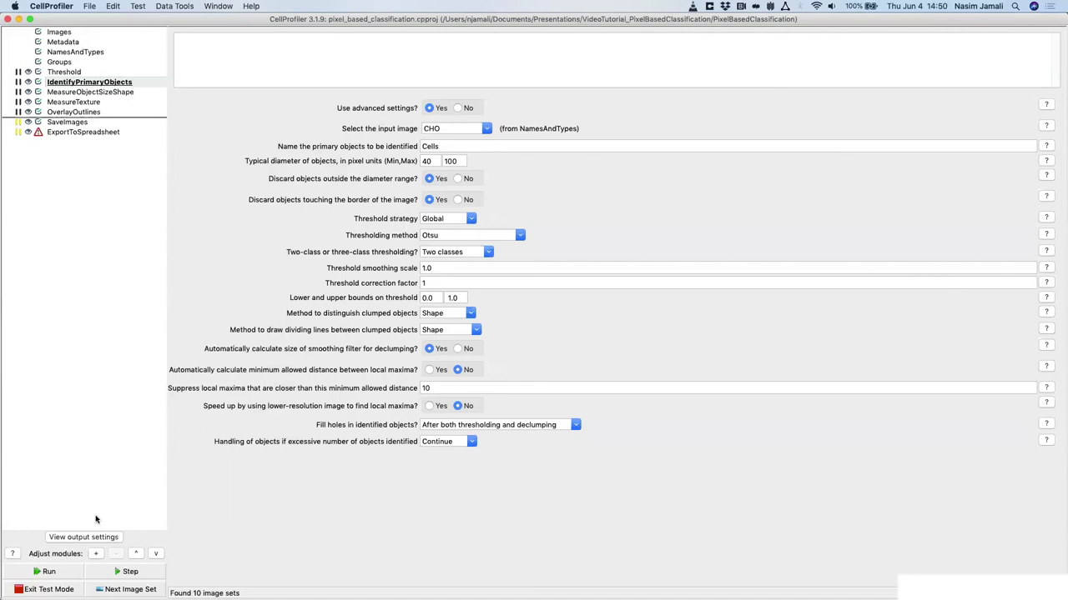
# Step: Run IdentifyPrimaryObjects to find 16 cells of median diameter 61.8 pixels, then exit test mode
pyautogui.click(123, 576)
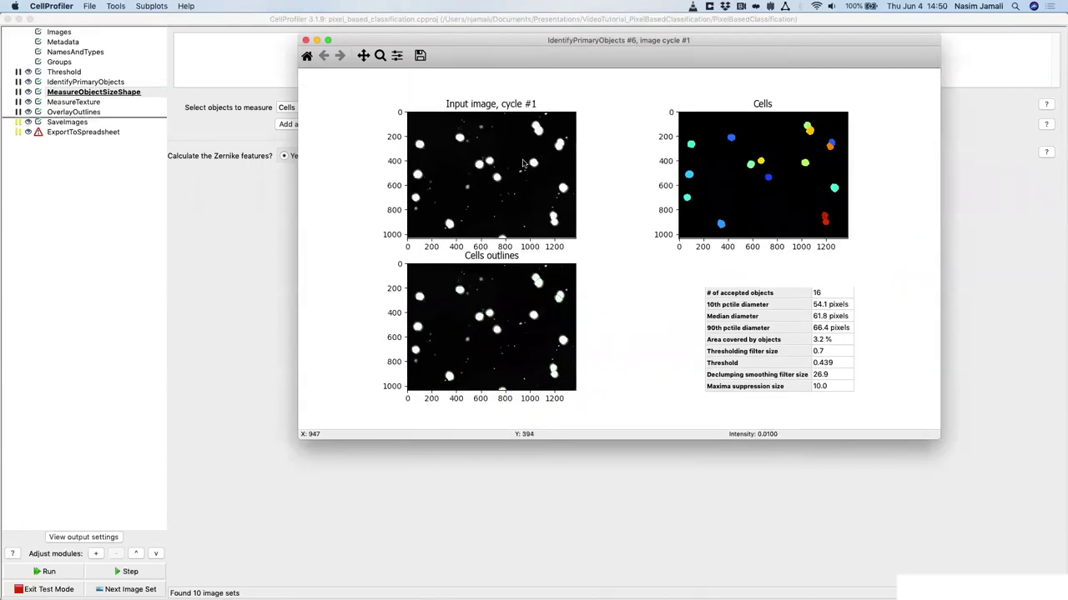
pyautogui.click(85, 82)
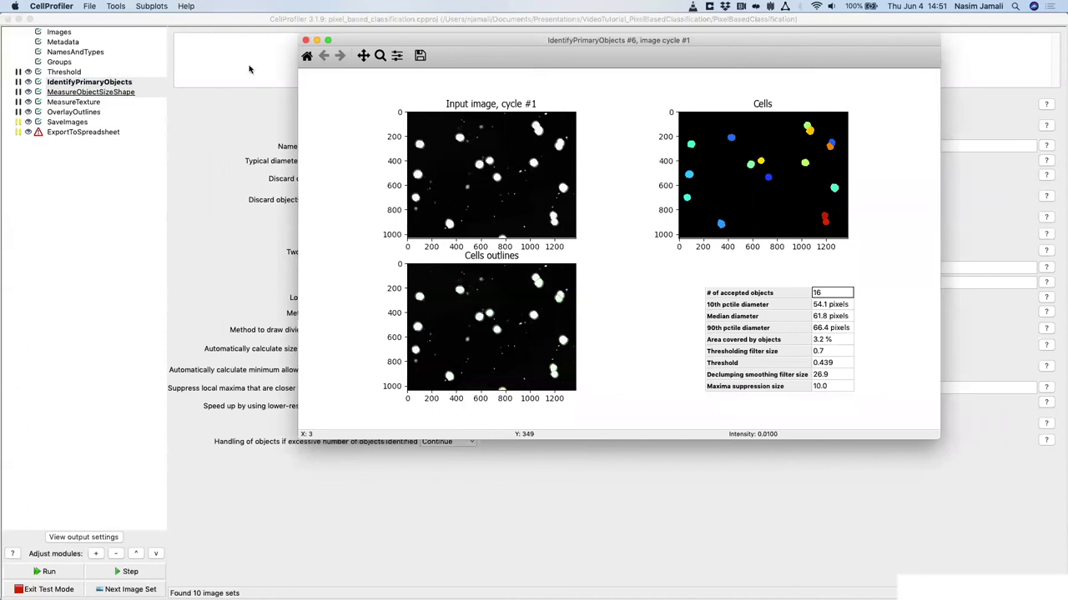
pyautogui.moveTo(504, 35); pyautogui.dragTo(440, 49)
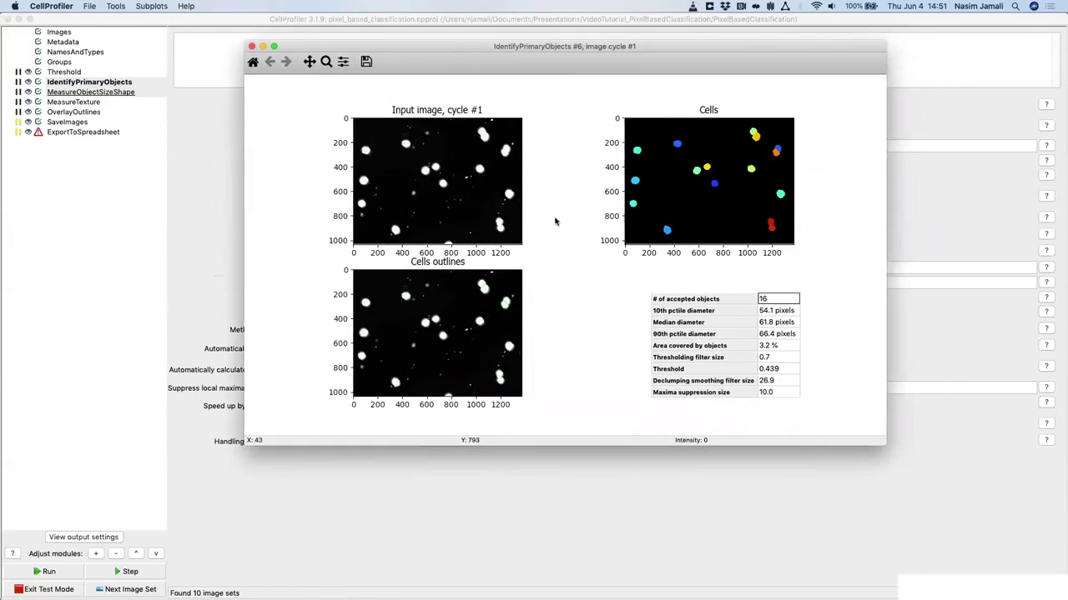
pyautogui.click(76, 93)
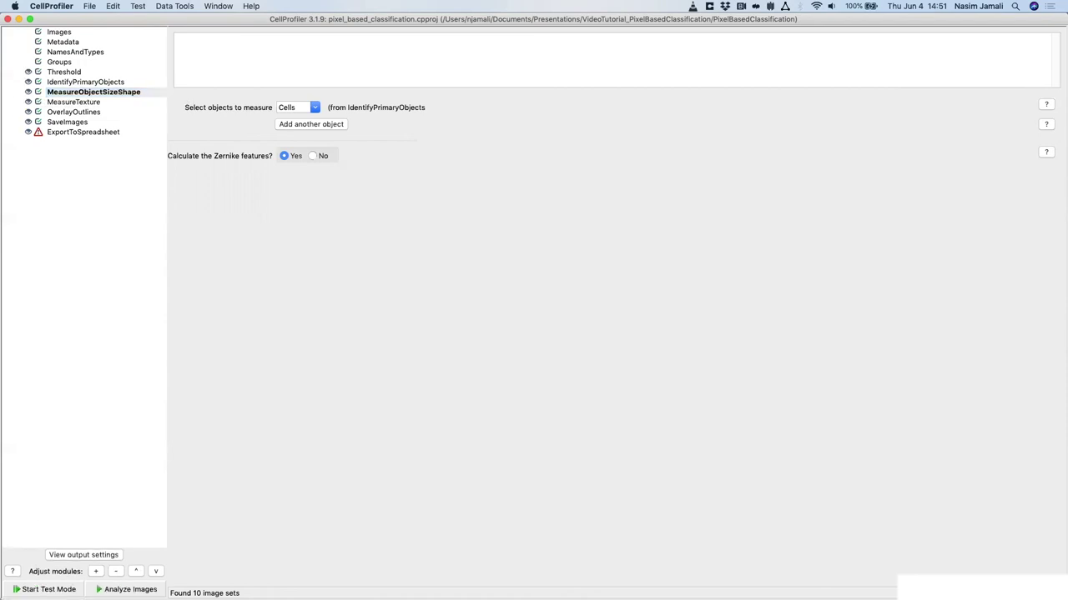
pyautogui.click(19, 19)
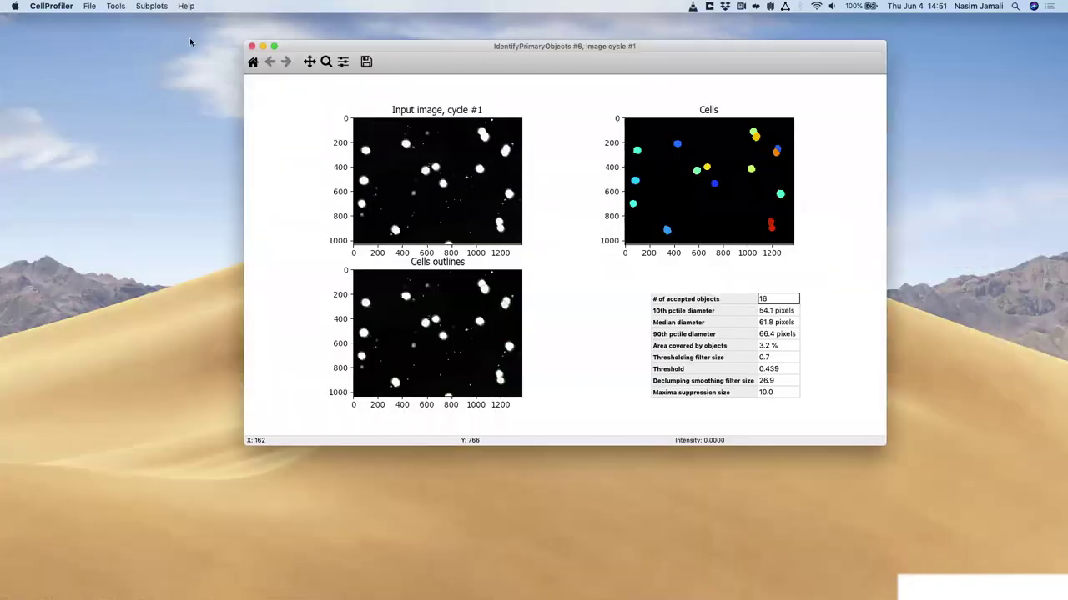
# Step: Minimize the IdentifyPrimaryObjects cell identification figure window
pyautogui.click(263, 46)
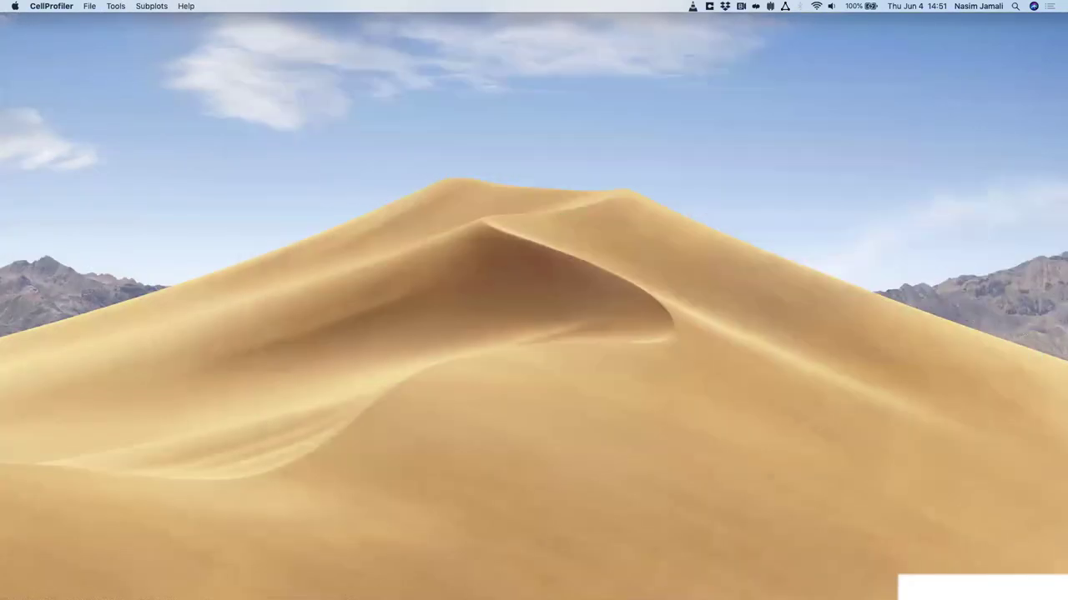